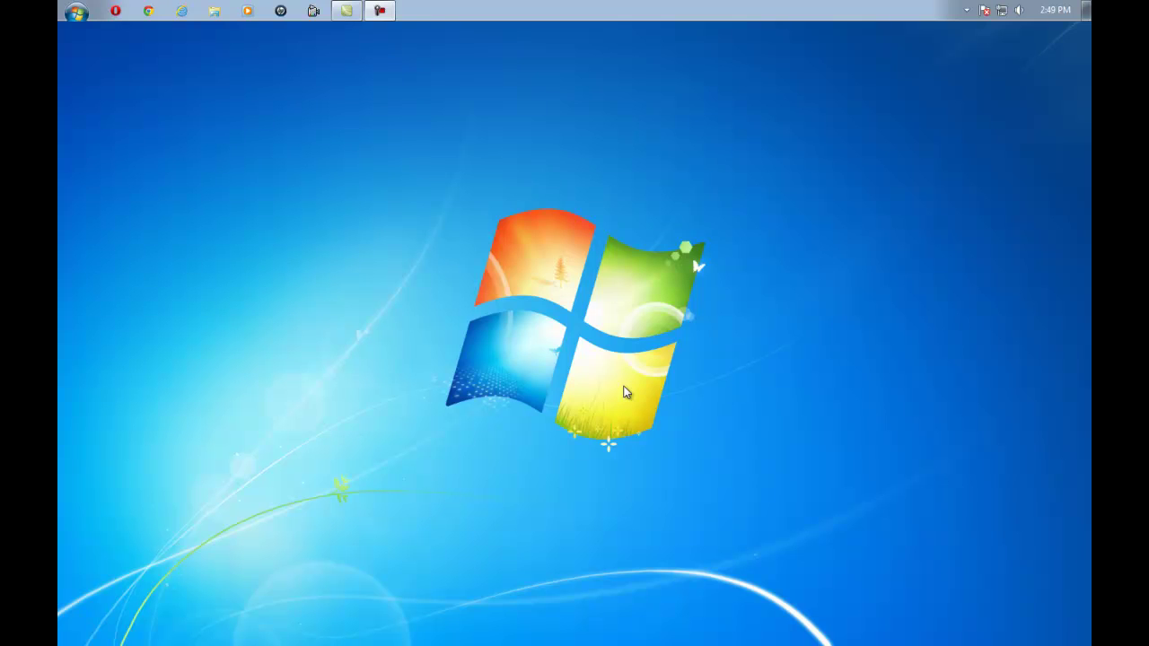
Open Devices and Printers from the Start menu to see the SMI Grabber DEV device
left_click(78, 11)
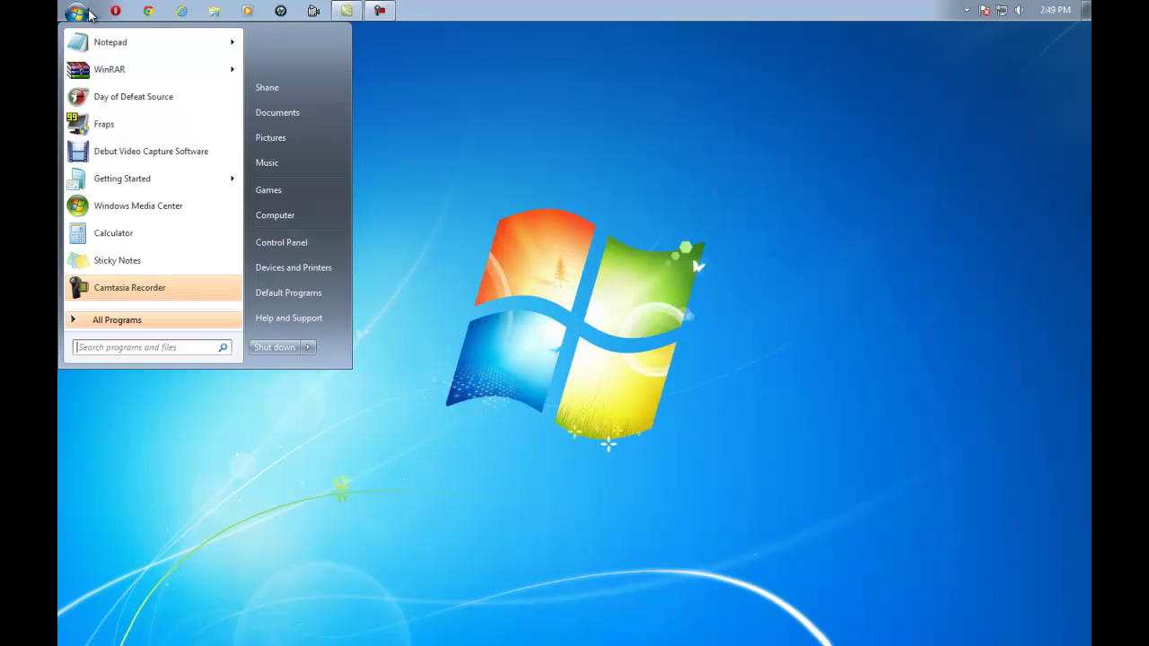
left_click(477, 215)
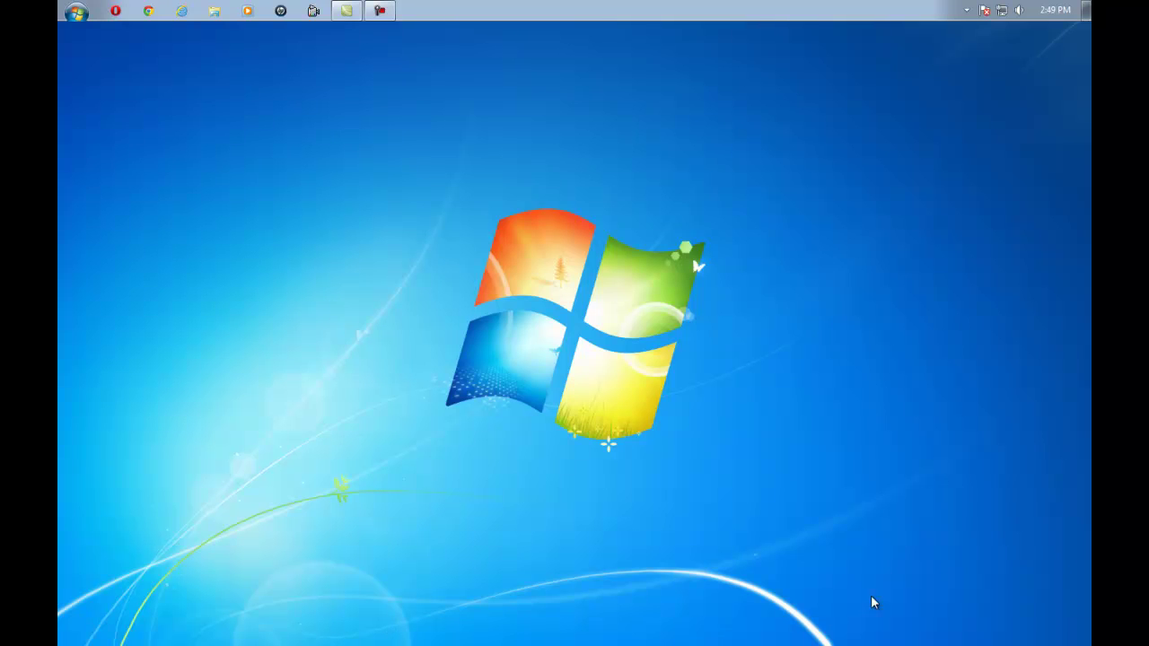
left_click(65, 7)
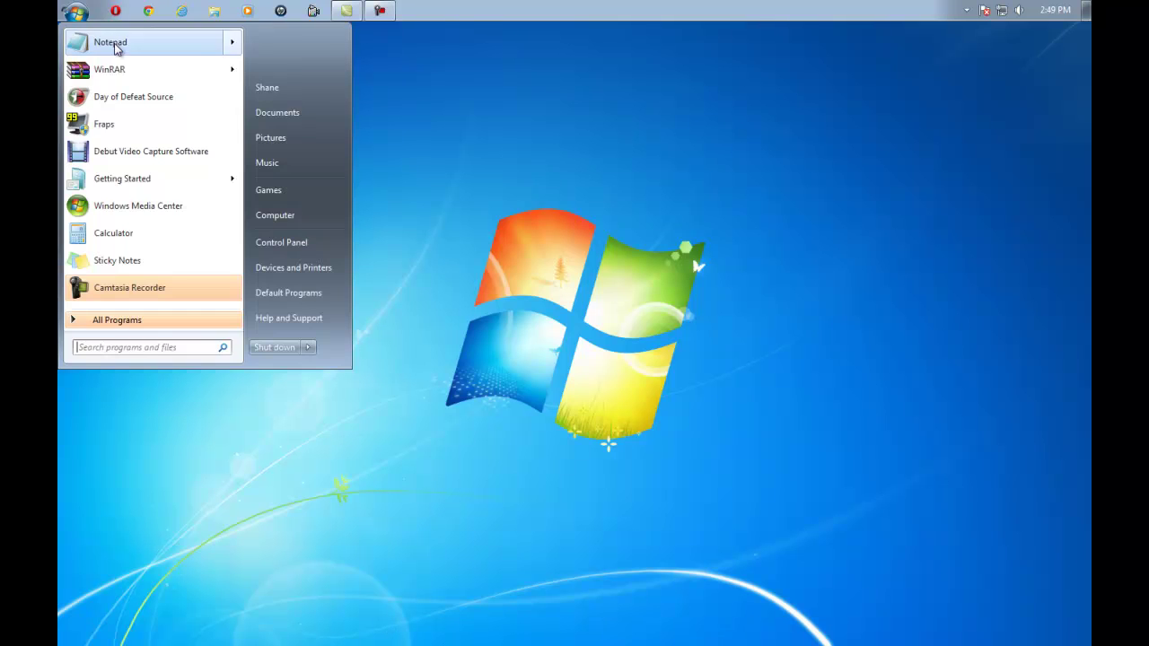
left_click(559, 155)
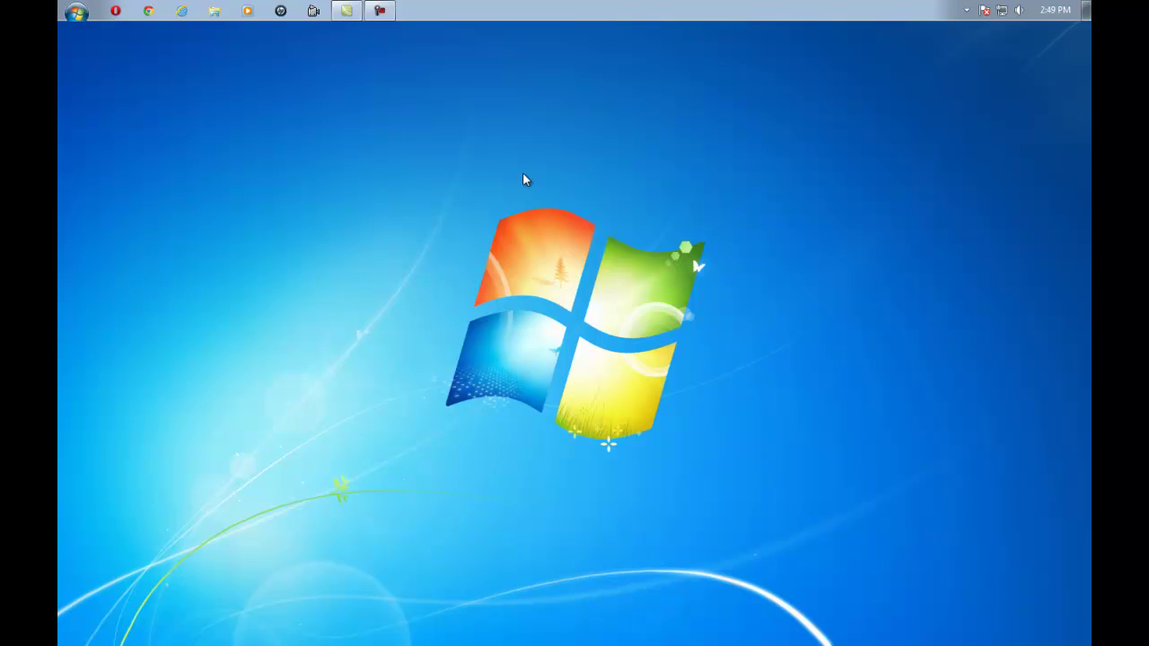
left_click(75, 12)
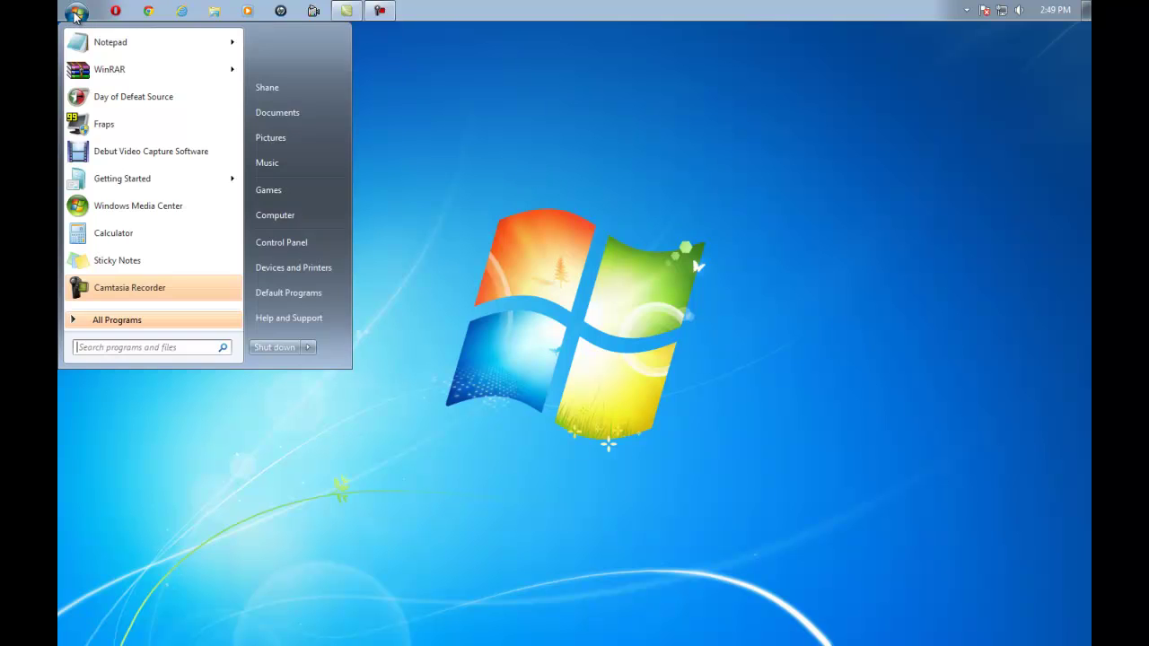
left_click(294, 266)
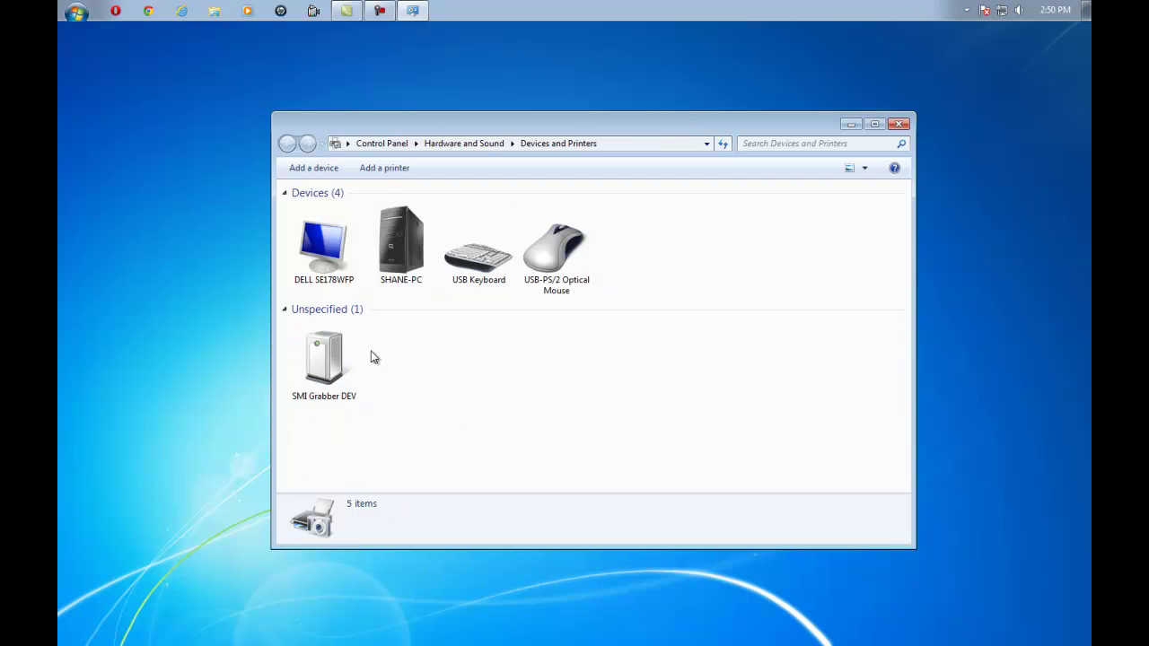
Close Devices and Printers, go to Computer, and open the EasyCAP 64 disc in drive E:
left_click(901, 123)
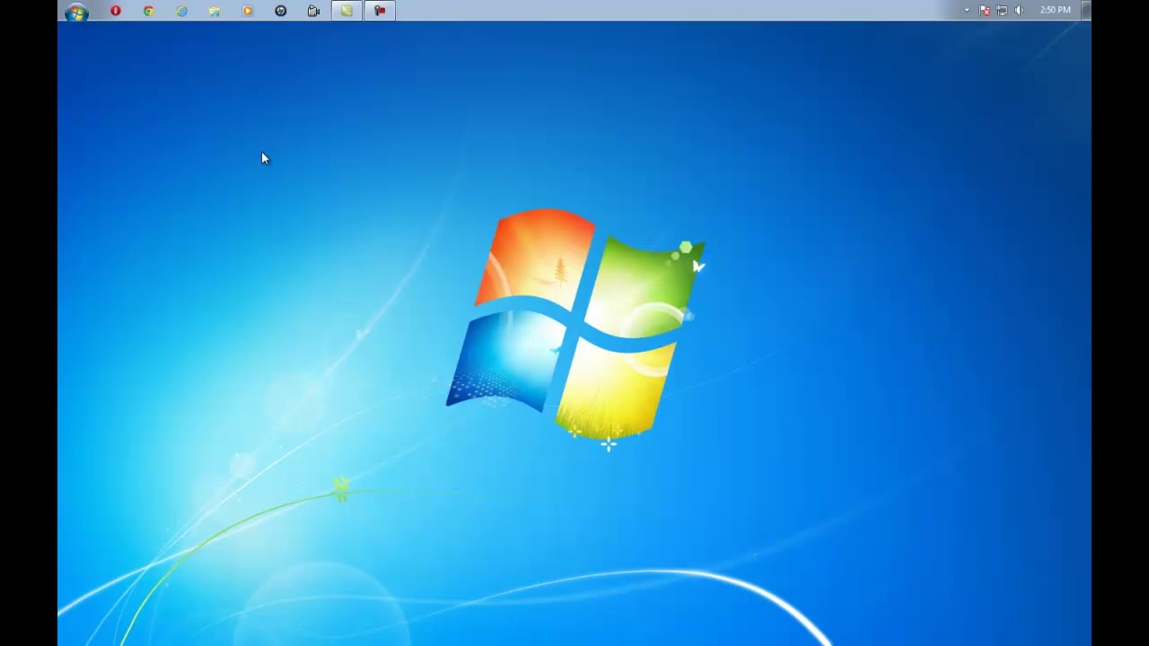
left_click(77, 12)
left_click(76, 13)
left_click(78, 13)
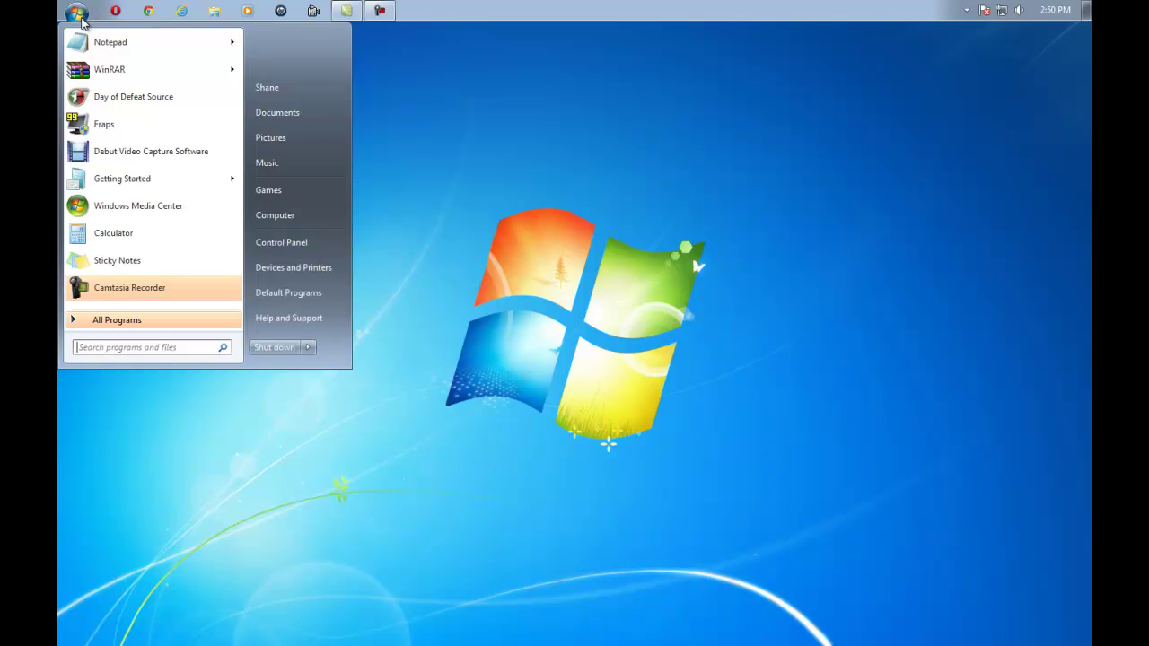
left_click(292, 215)
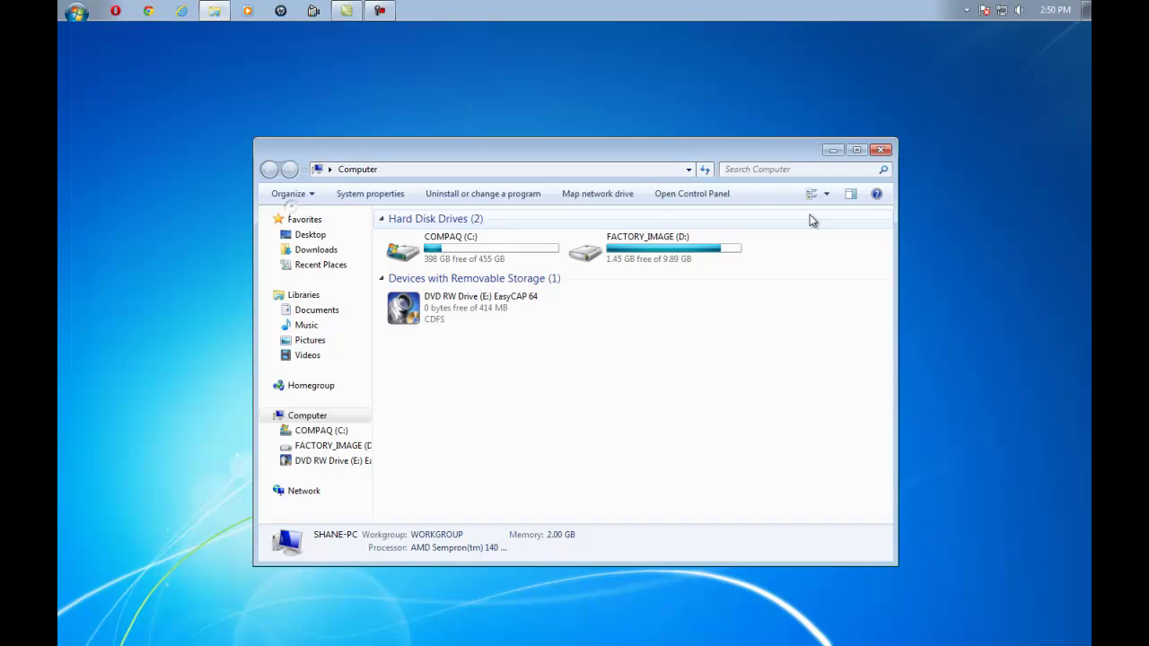
left_click(434, 318)
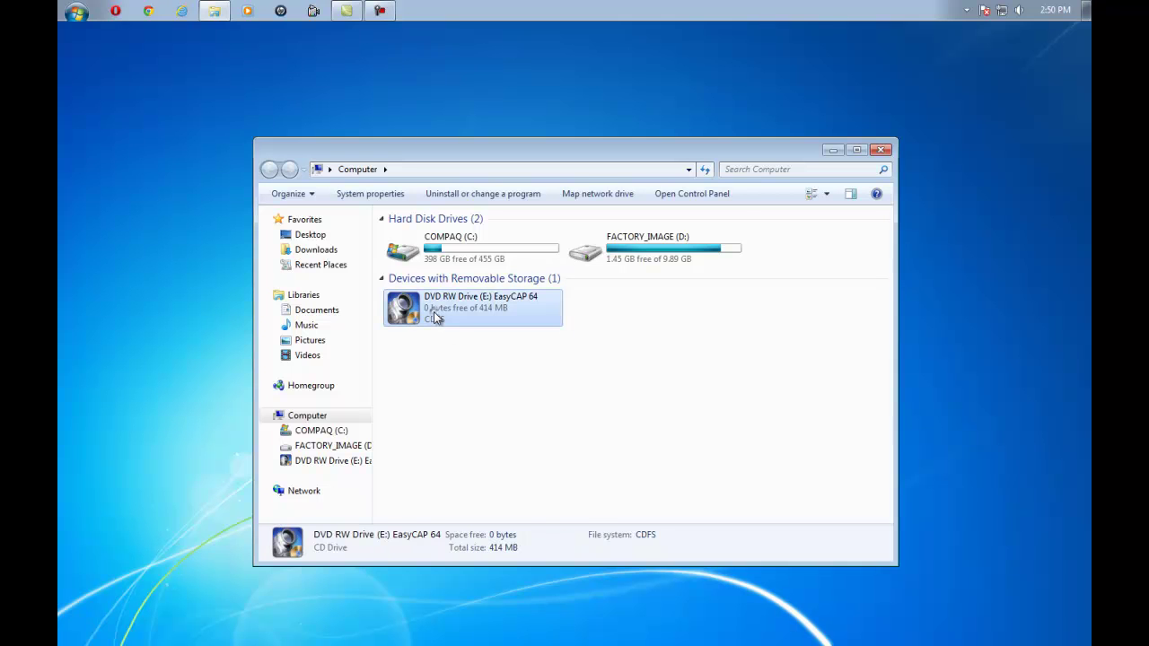
right_click(437, 305)
left_click(465, 352)
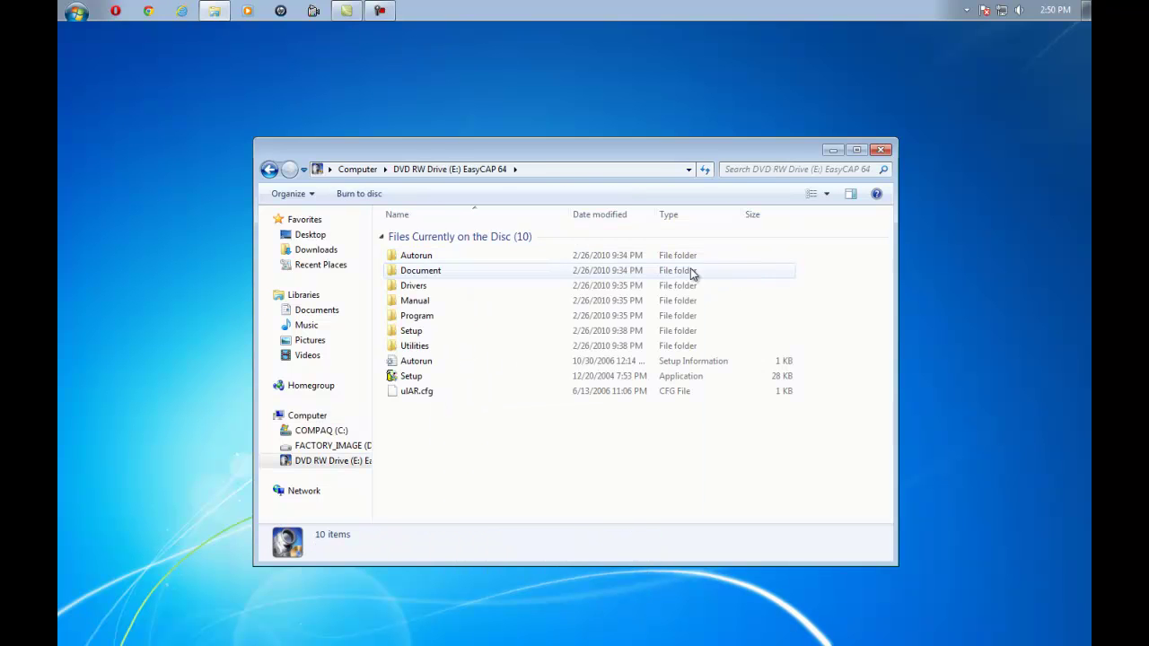
Select the disc's ten items, peek into Autorun, return to the disc root, and reposition the window
left_click_drag(492, 427, 464, 253)
left_click(467, 492)
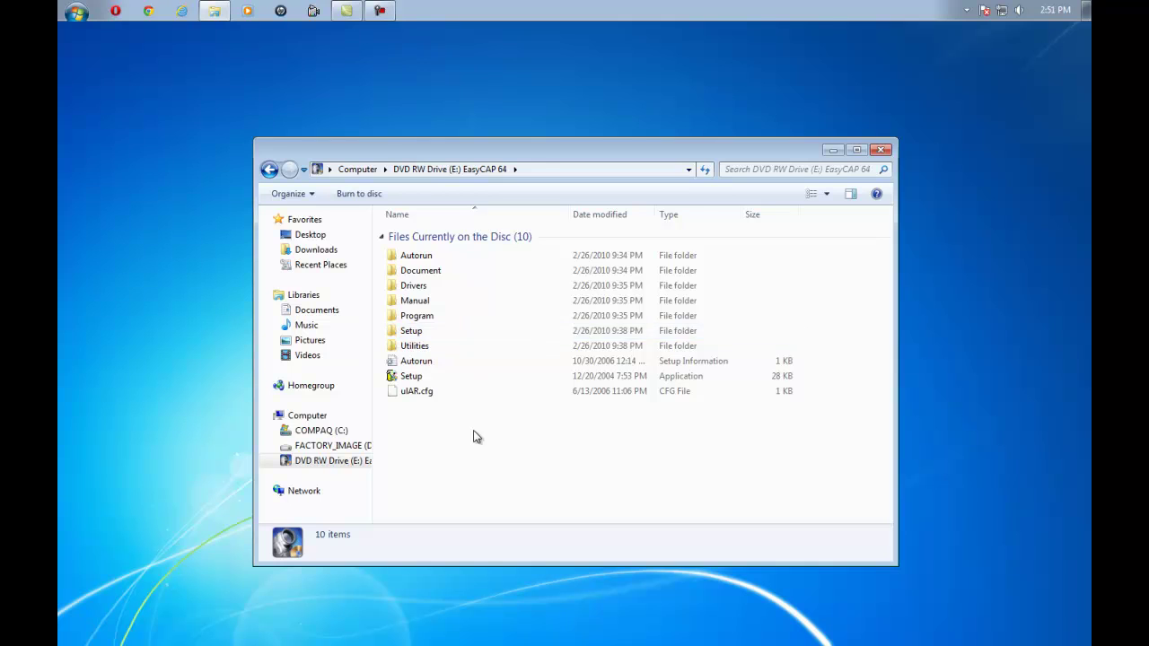
left_click_drag(473, 431, 494, 451)
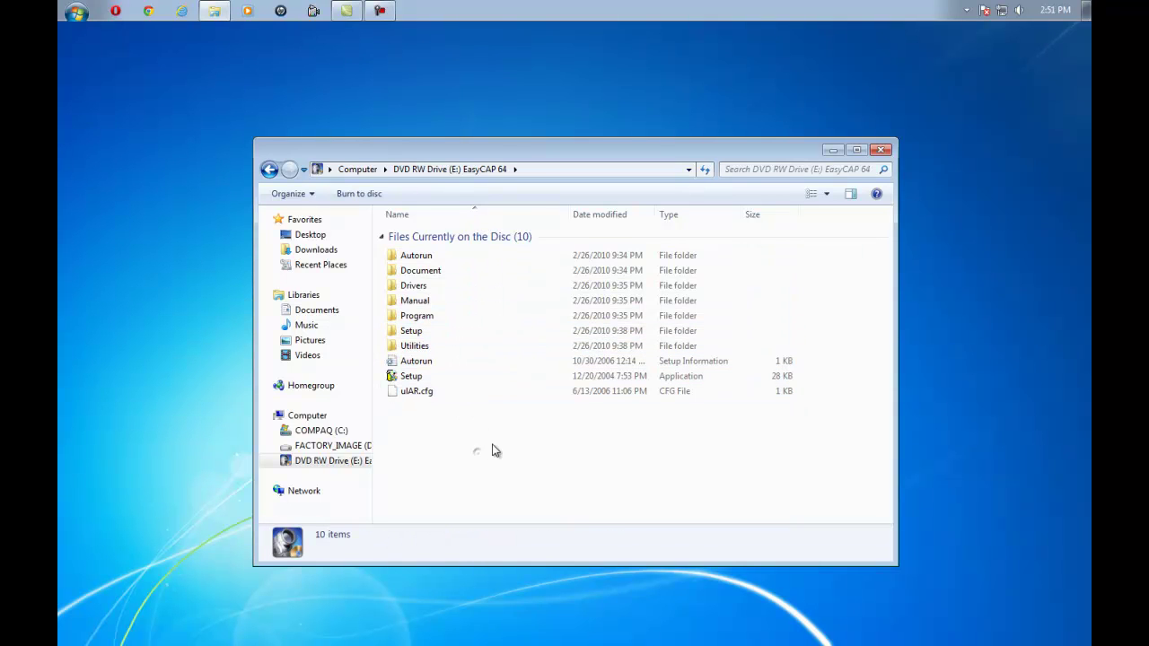
double_click(418, 258)
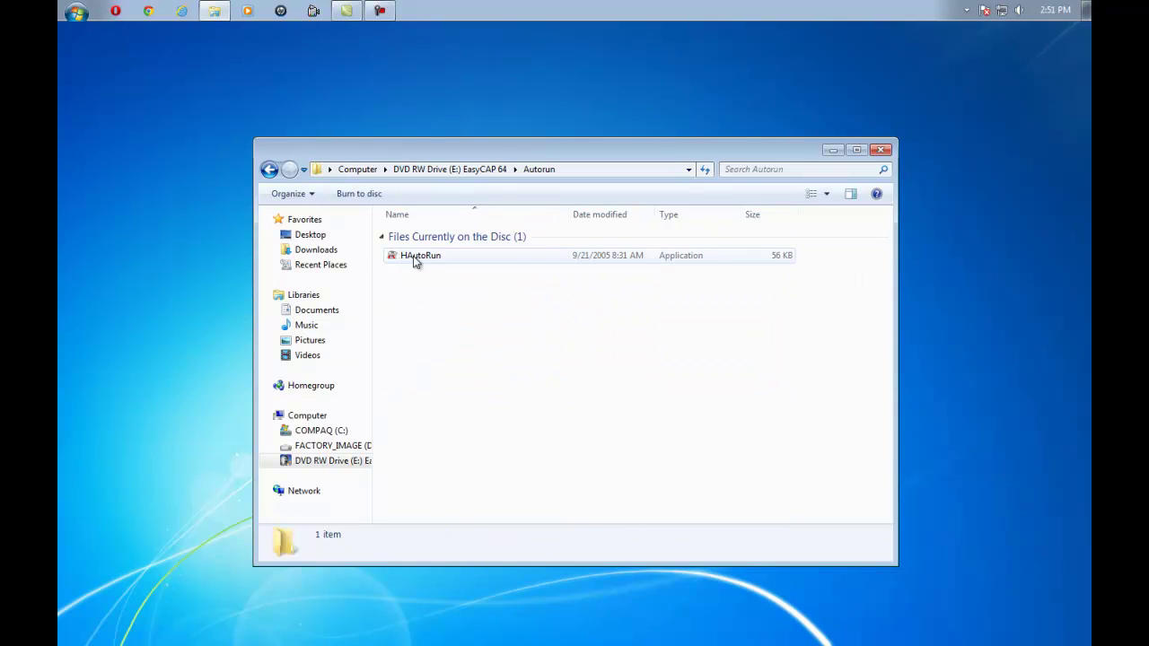
left_click(269, 169)
left_click(497, 459)
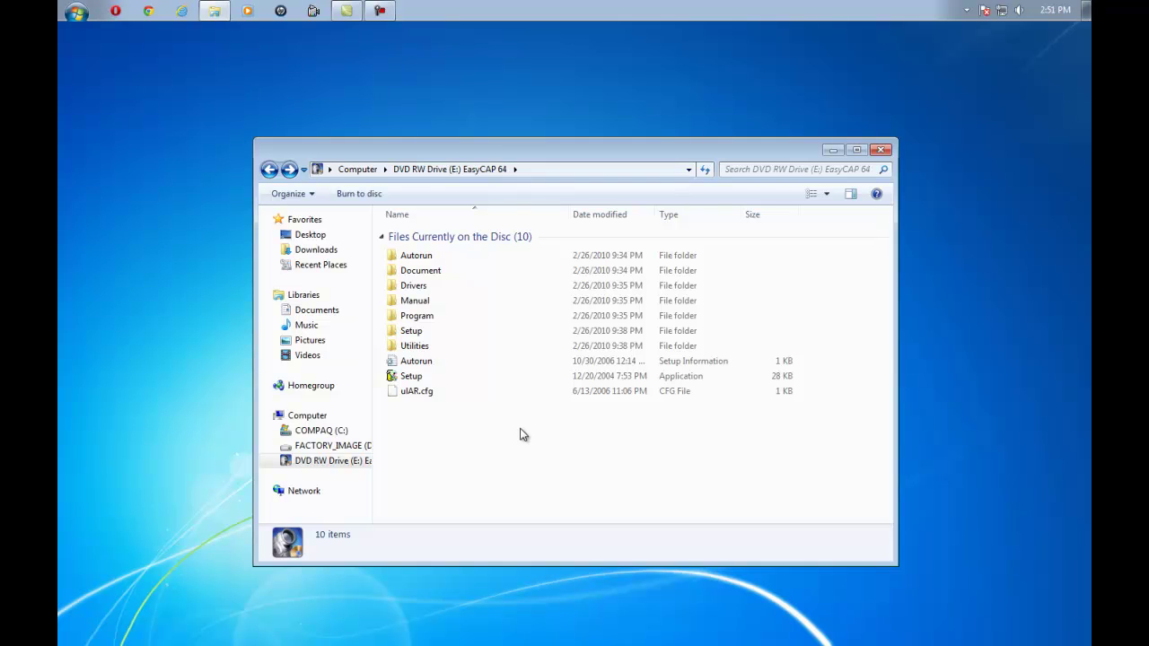
left_click_drag(490, 152, 510, 135)
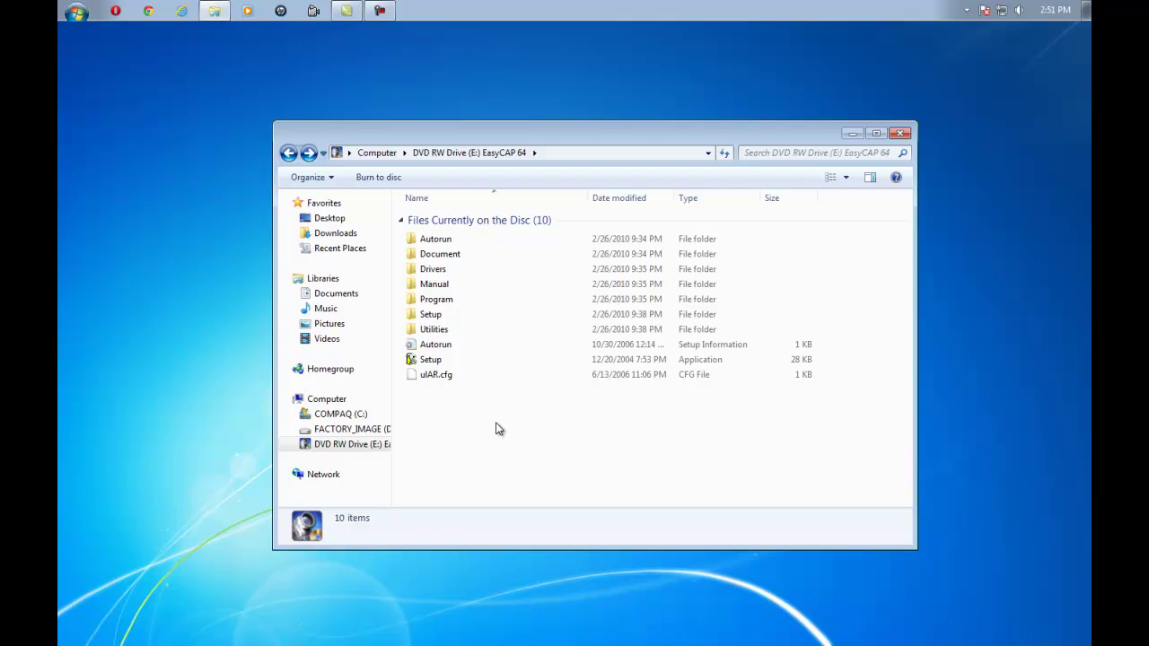
Open the Drivers folder and view the Vista64_Win7-64_Driver_Install_Note file
double_click(431, 272)
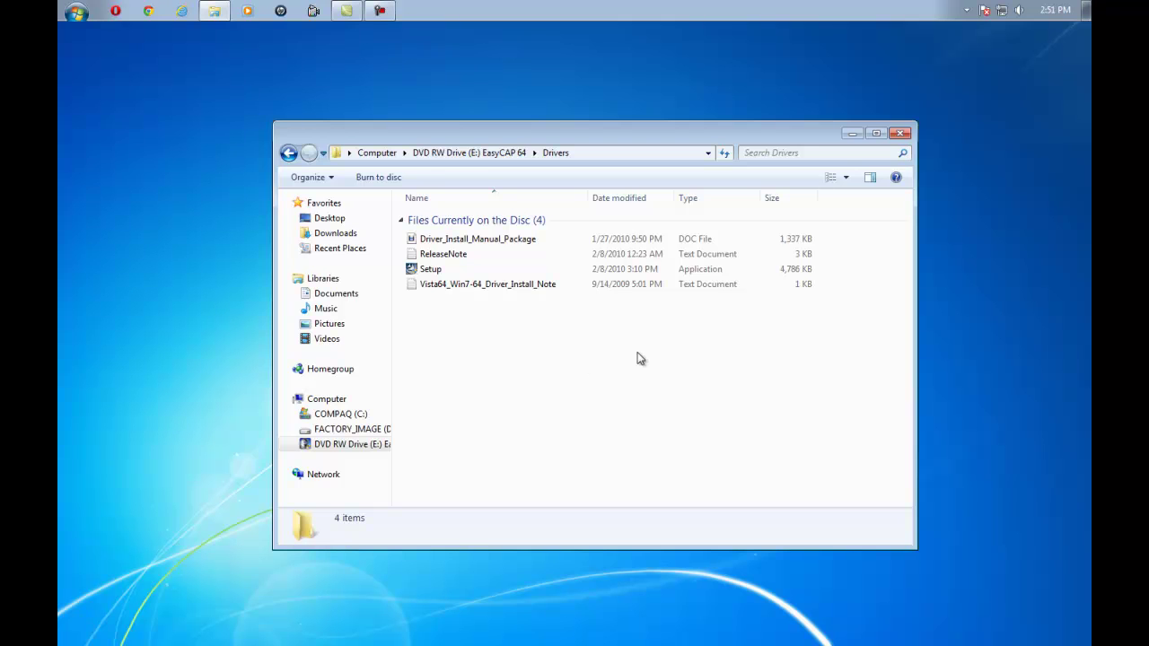
double_click(420, 289)
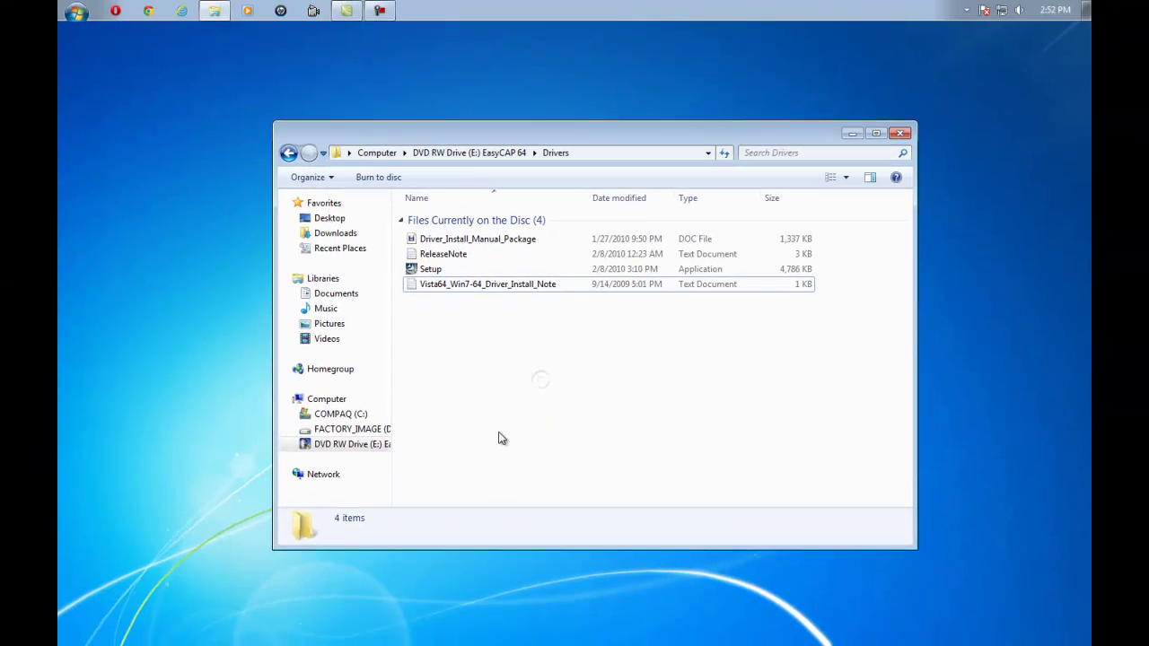
left_click_drag(501, 440, 521, 471)
left_click_drag(575, 326, 533, 292)
Select the driver Setup application, go back to the disc root, and reopen Drivers
left_click(424, 269)
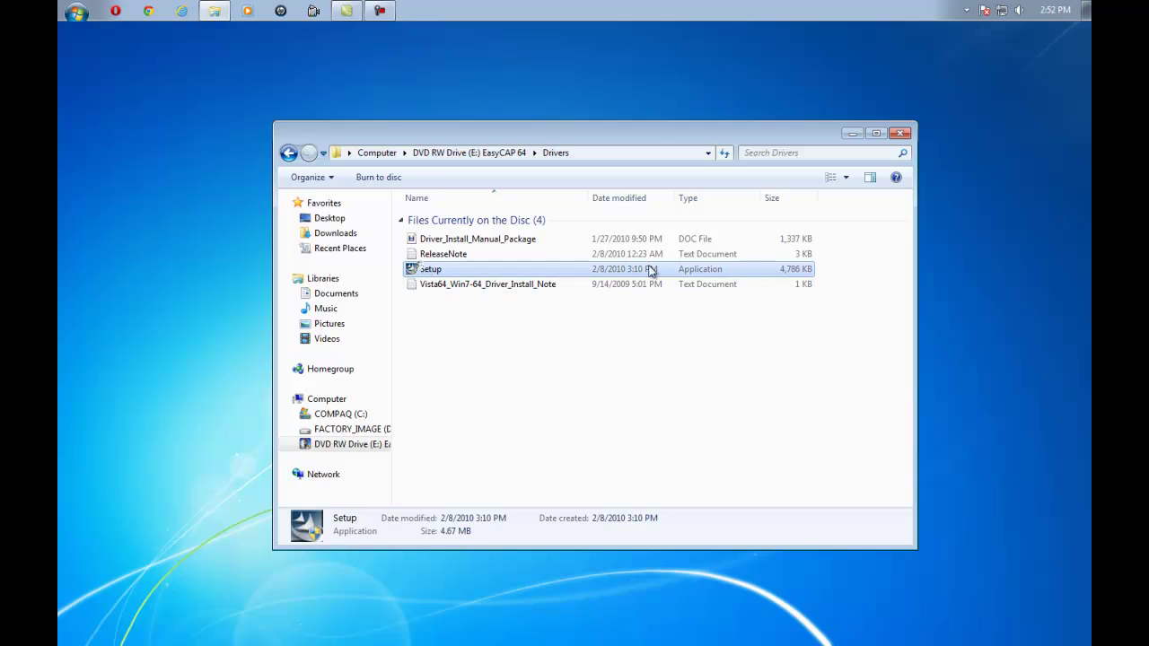
left_click(588, 322)
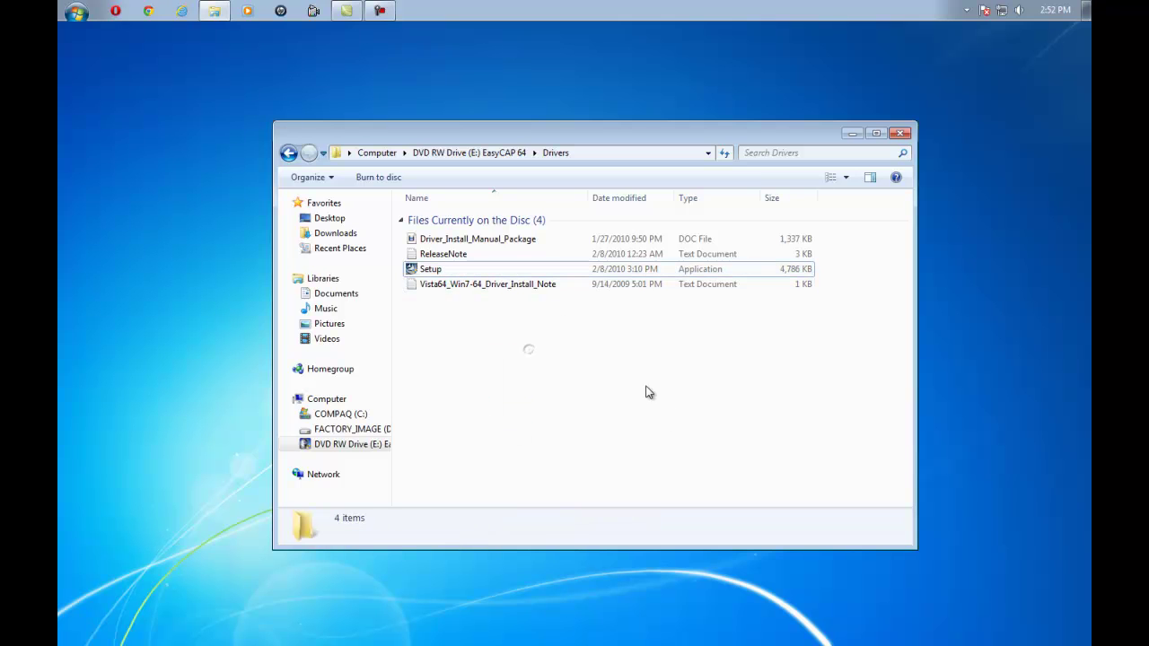
left_click(289, 153)
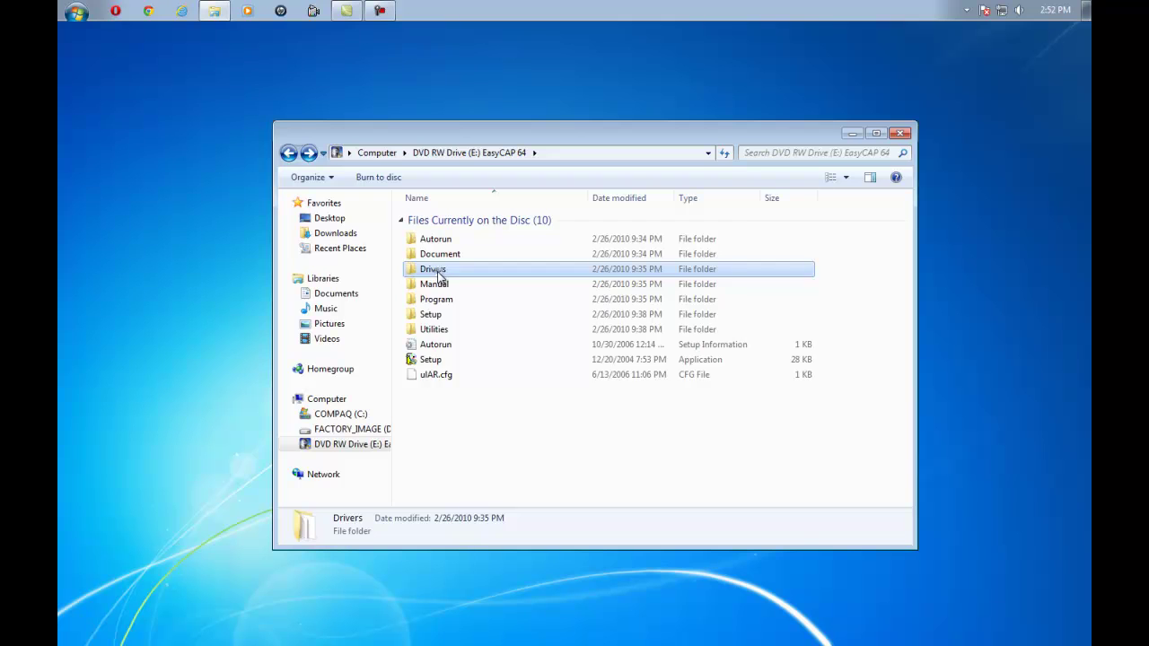
double_click(434, 269)
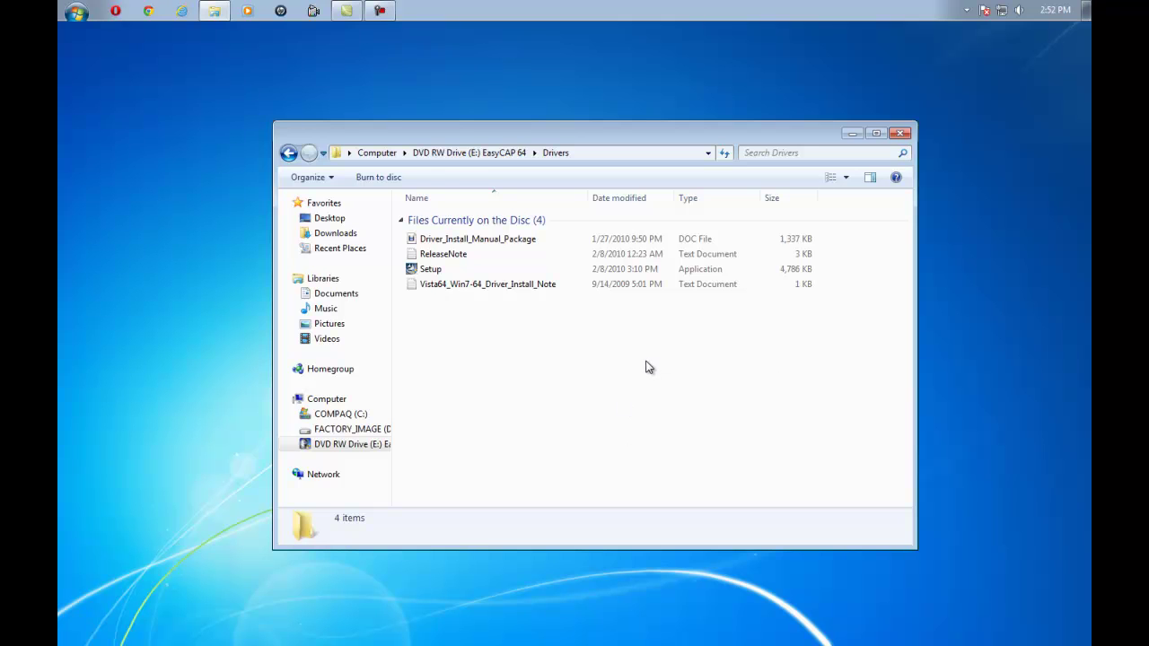
Browse from the disc root into Program\UVS10, briefly switching to Camtasia and back
left_click(289, 153)
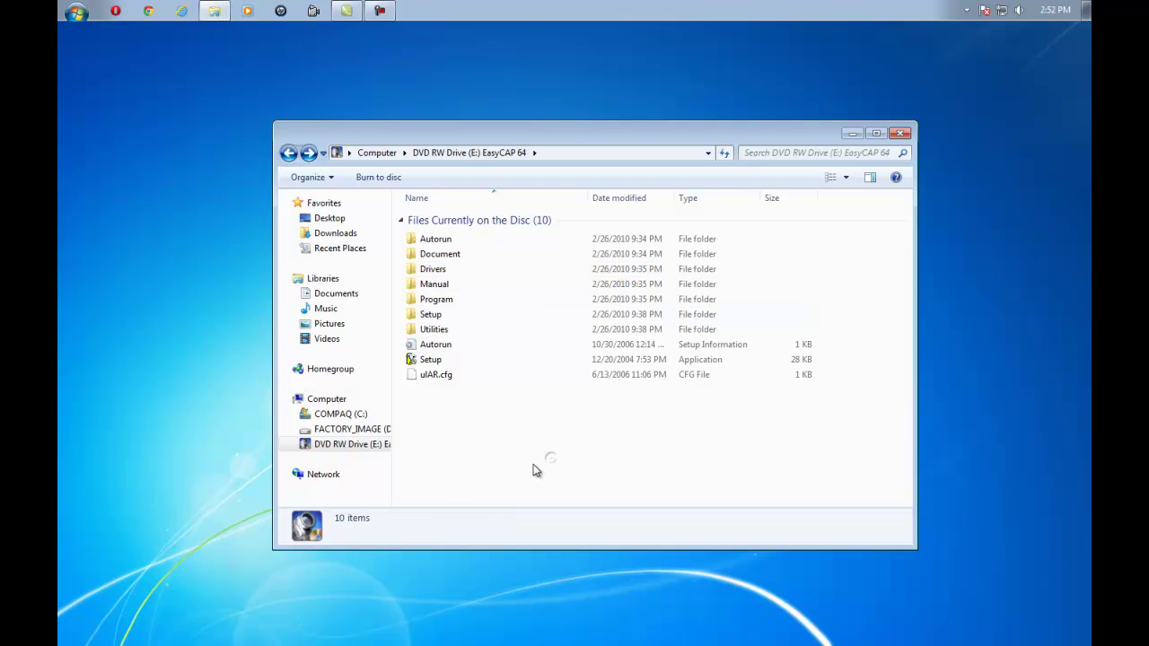
double_click(450, 299)
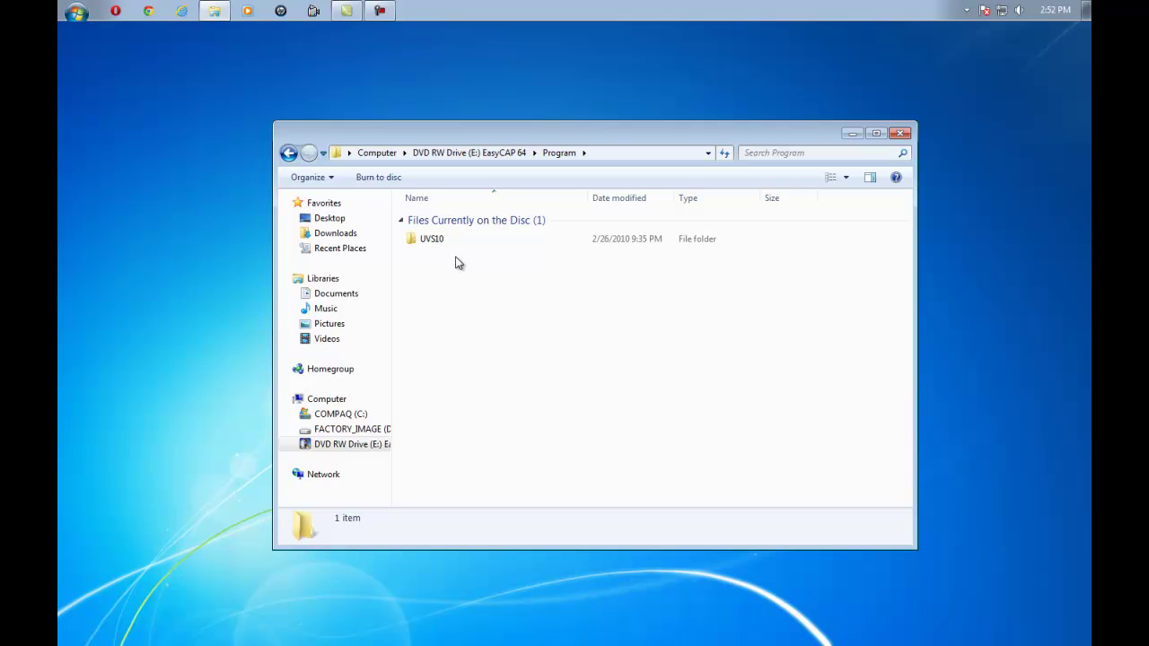
double_click(431, 240)
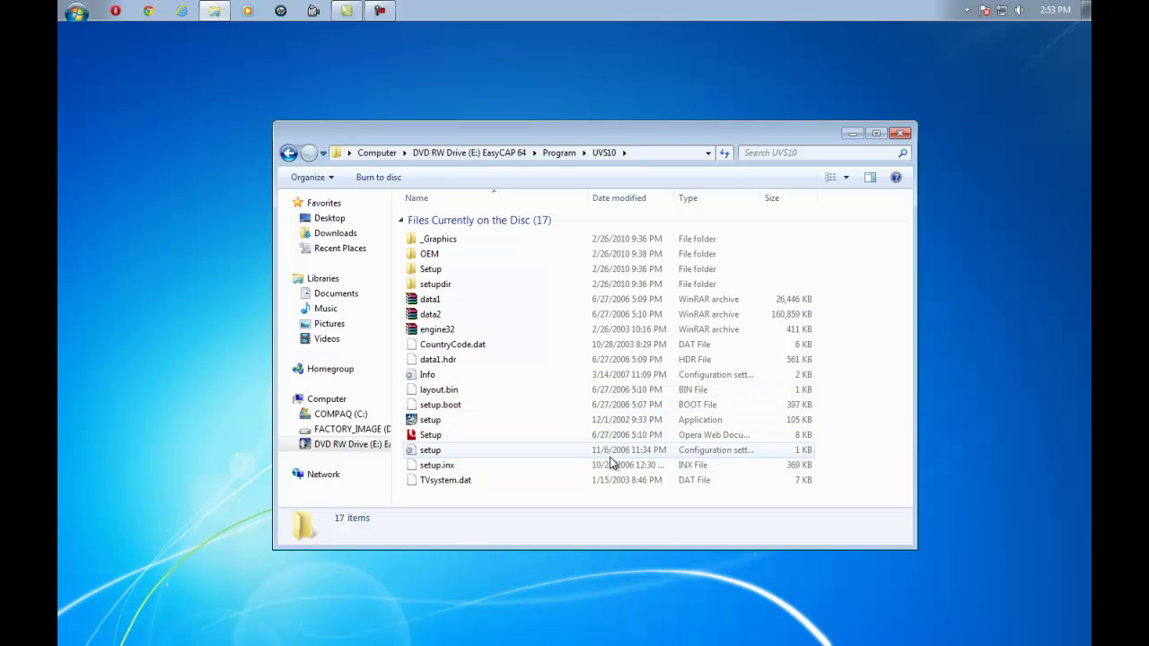
key("alt+Tab")
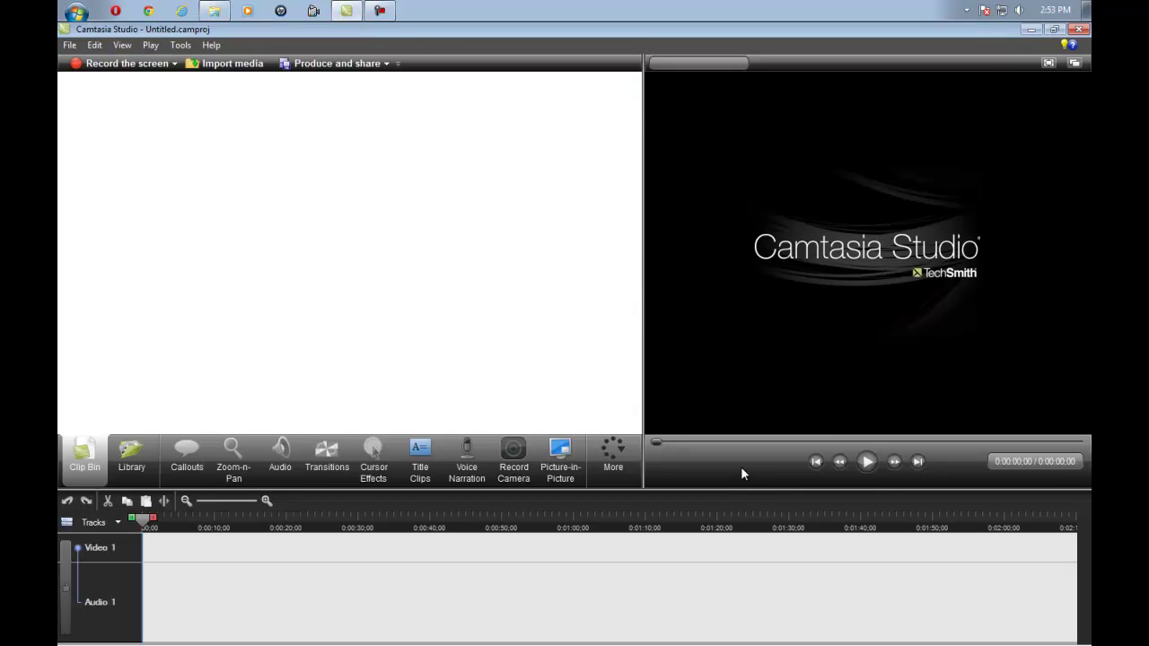
left_click(1031, 30)
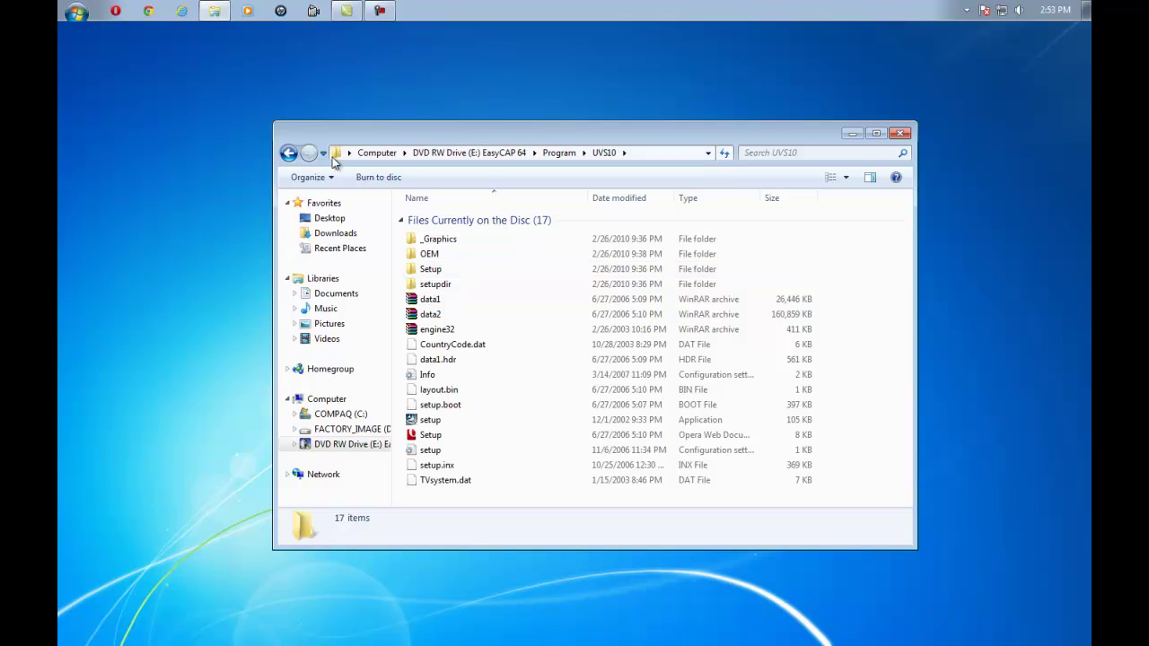
Go back to the disc root, revisit Drivers, then close Explorer and launch Opera
left_click(288, 153)
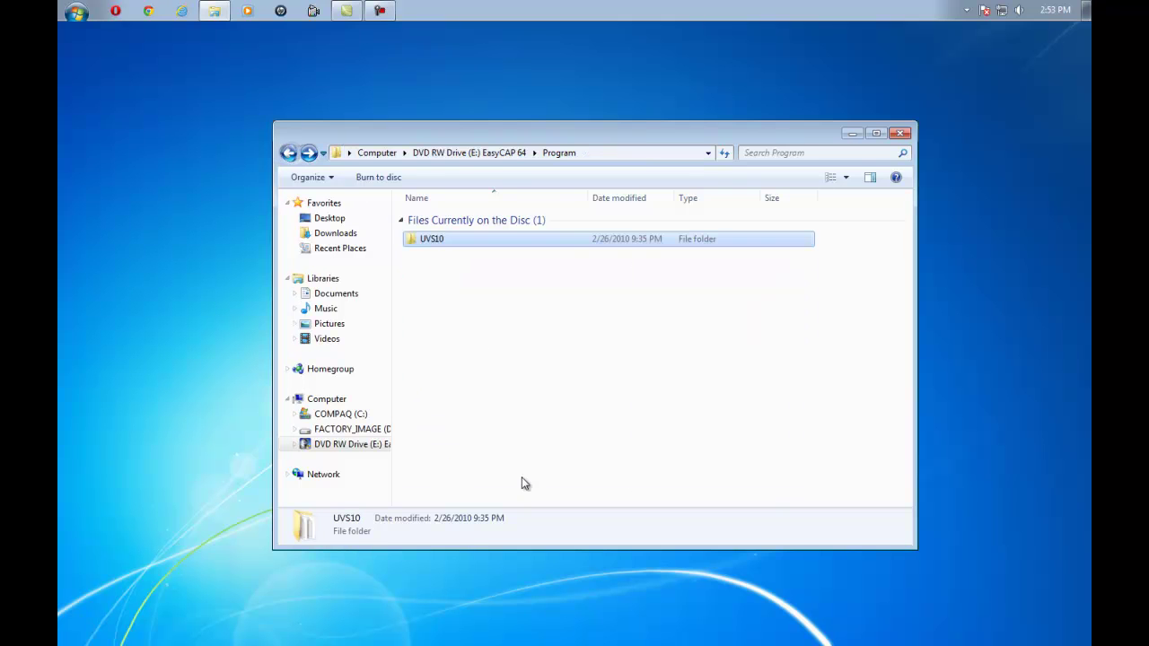
left_click(288, 152)
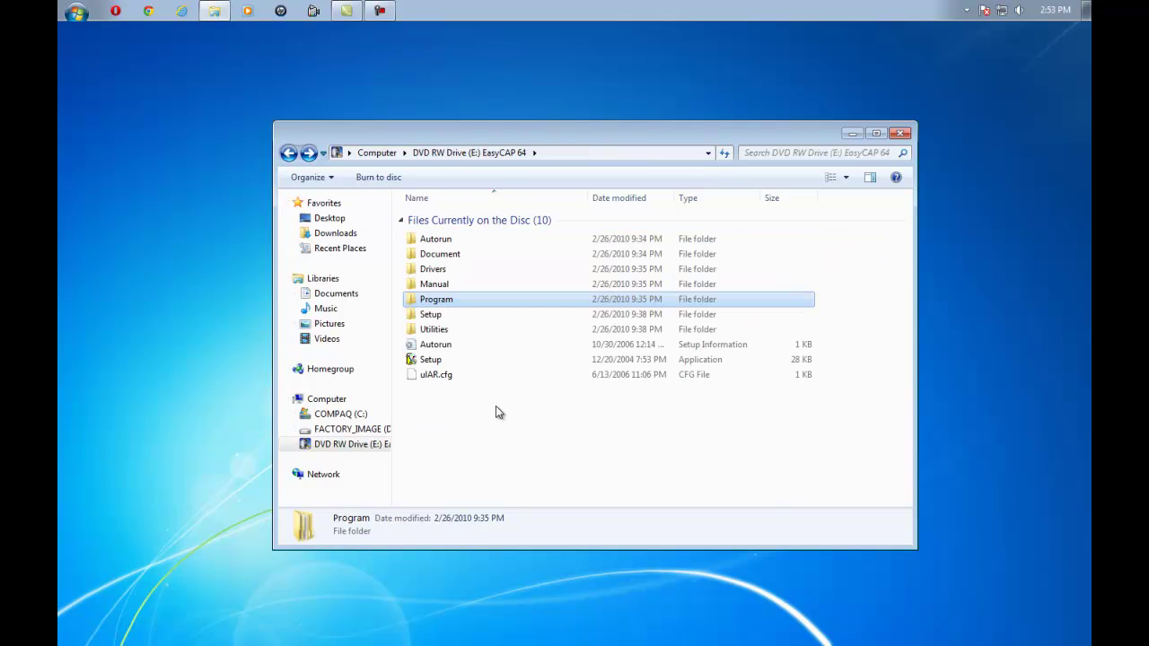
left_click(497, 418)
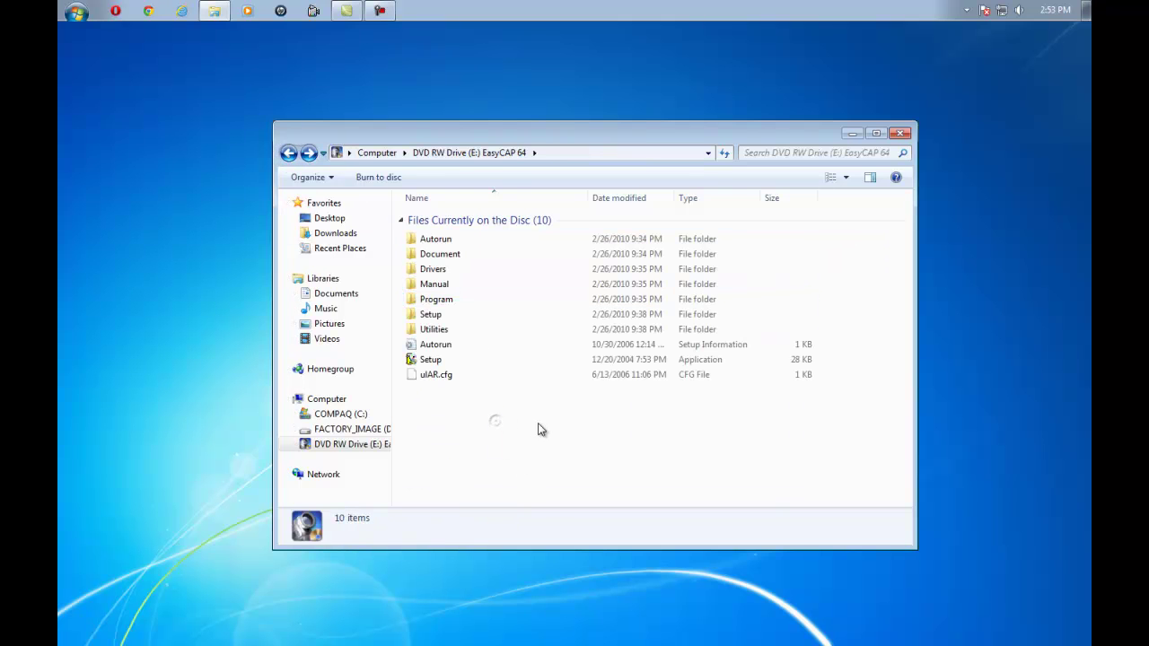
left_click(453, 256)
double_click(451, 269)
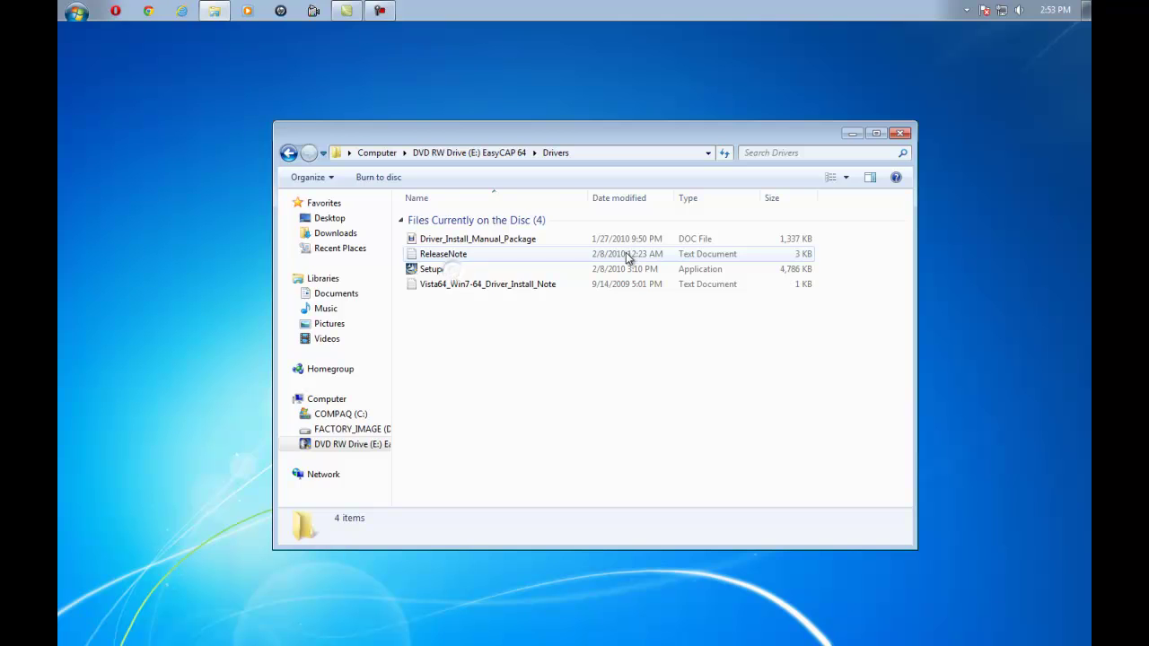
left_click(288, 153)
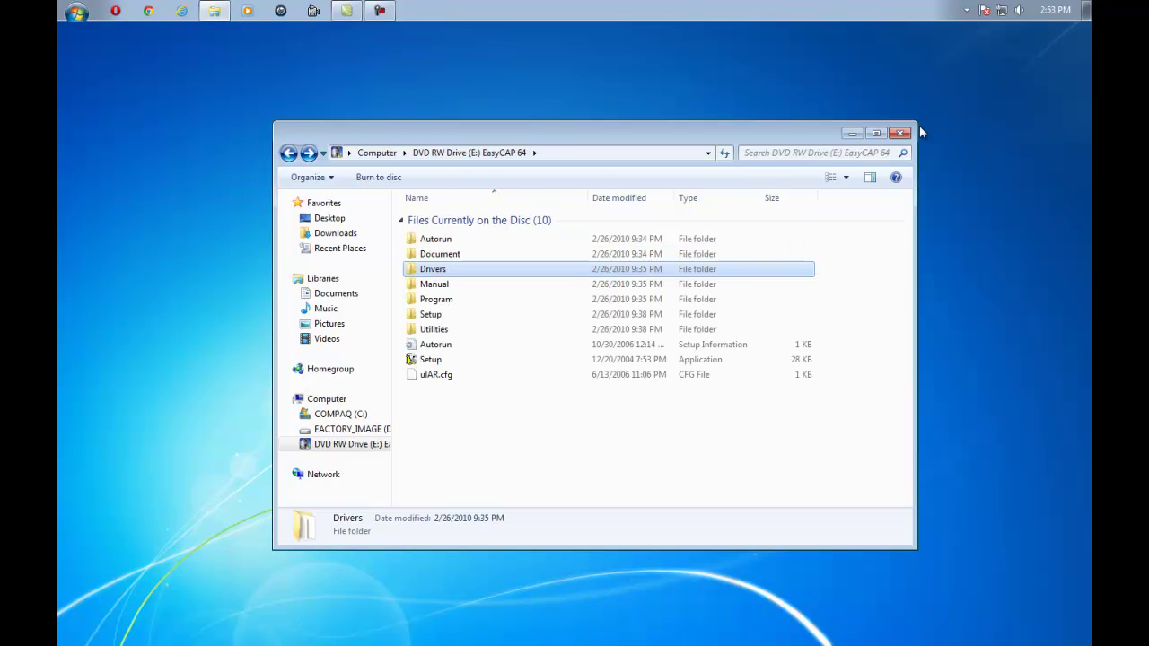
left_click(901, 132)
left_click(126, 11)
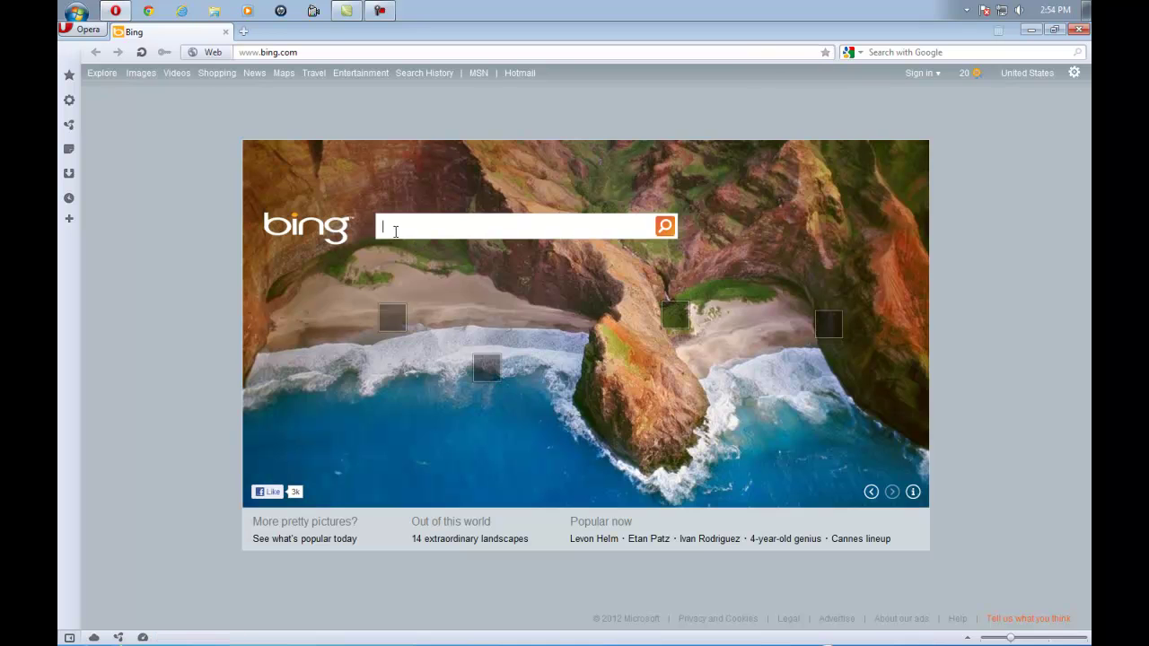
Search Bing for 'direct x' and open the DirectX End-User Runtime download result
left_click(403, 233)
type("direct x")
key("Return")
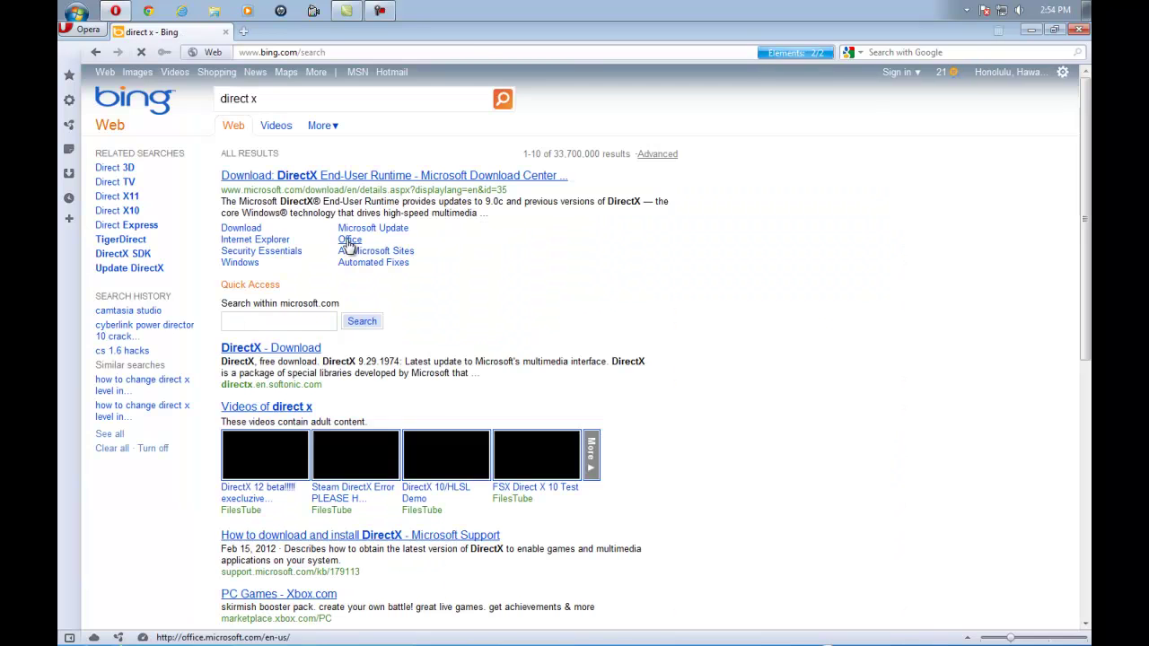
right_click(325, 180)
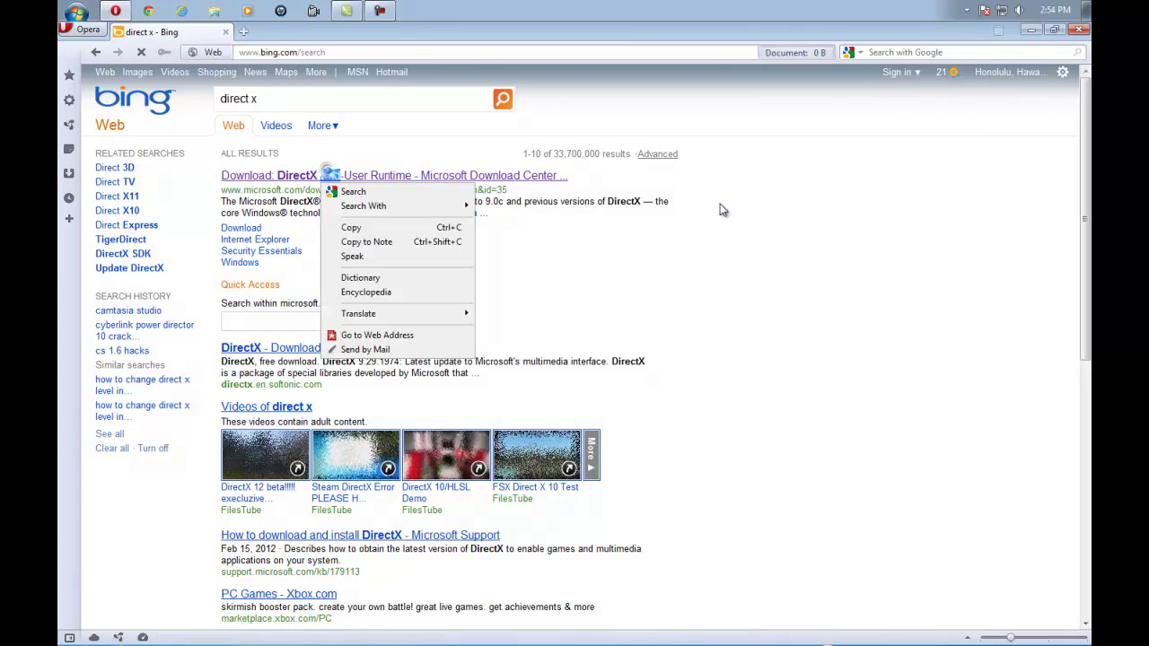
left_click(921, 256)
key("Return")
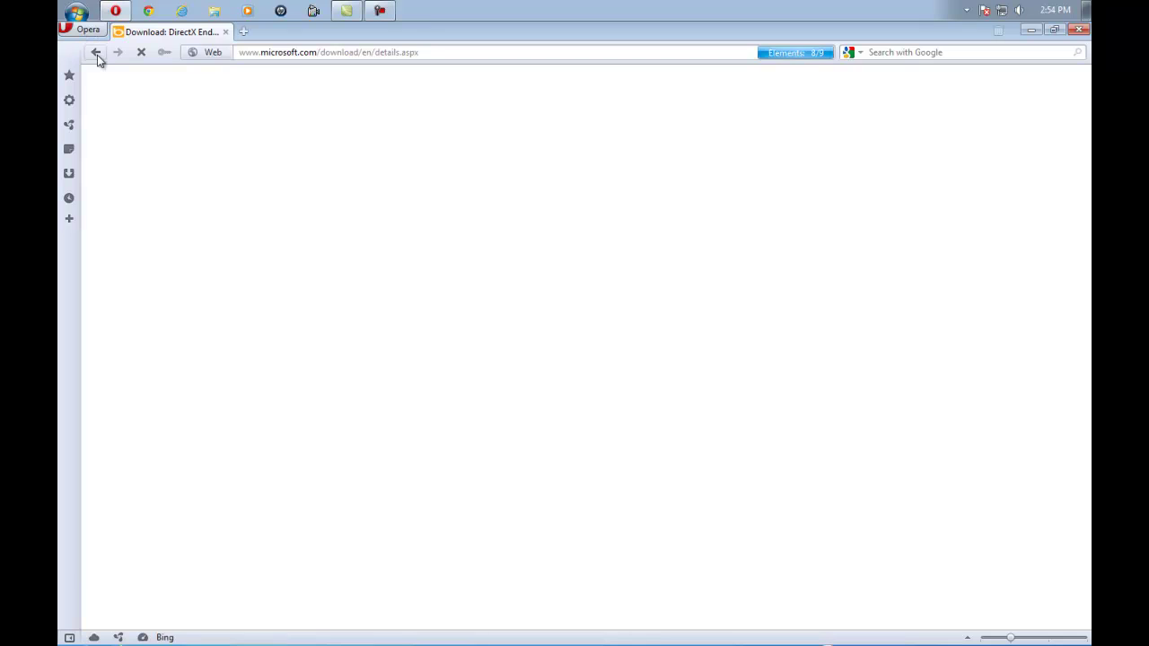
Scroll through Softonic's DirectX Web Installer 9.29.1974 download page, then close Opera
left_click(96, 52)
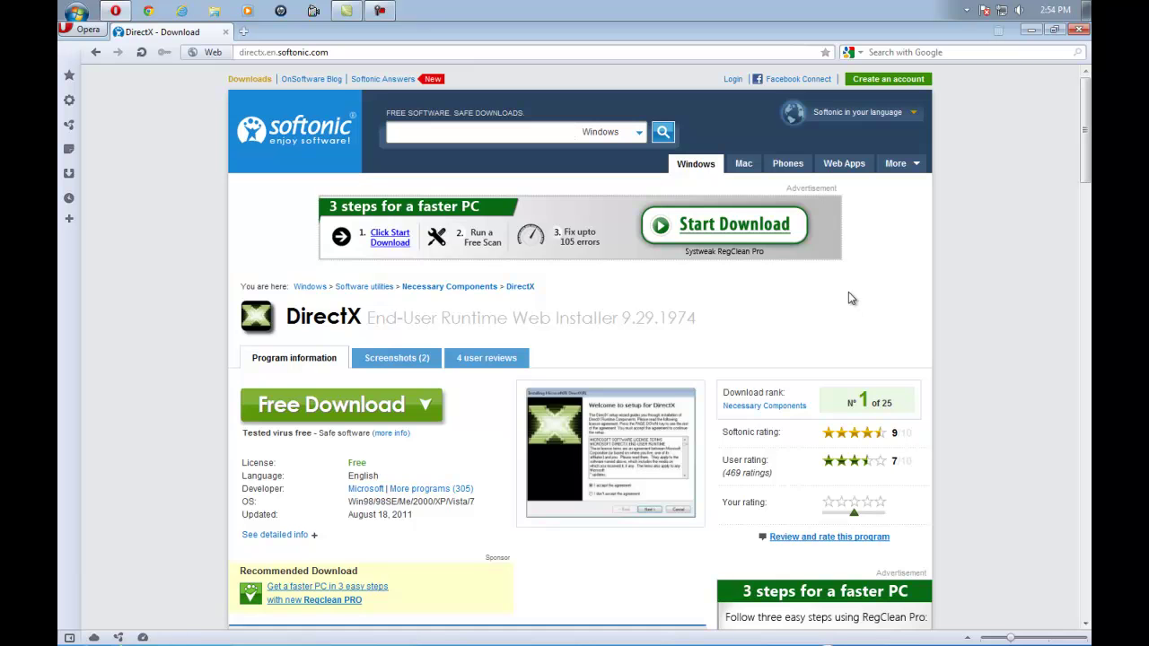
scroll(1041, 224, "down", 5)
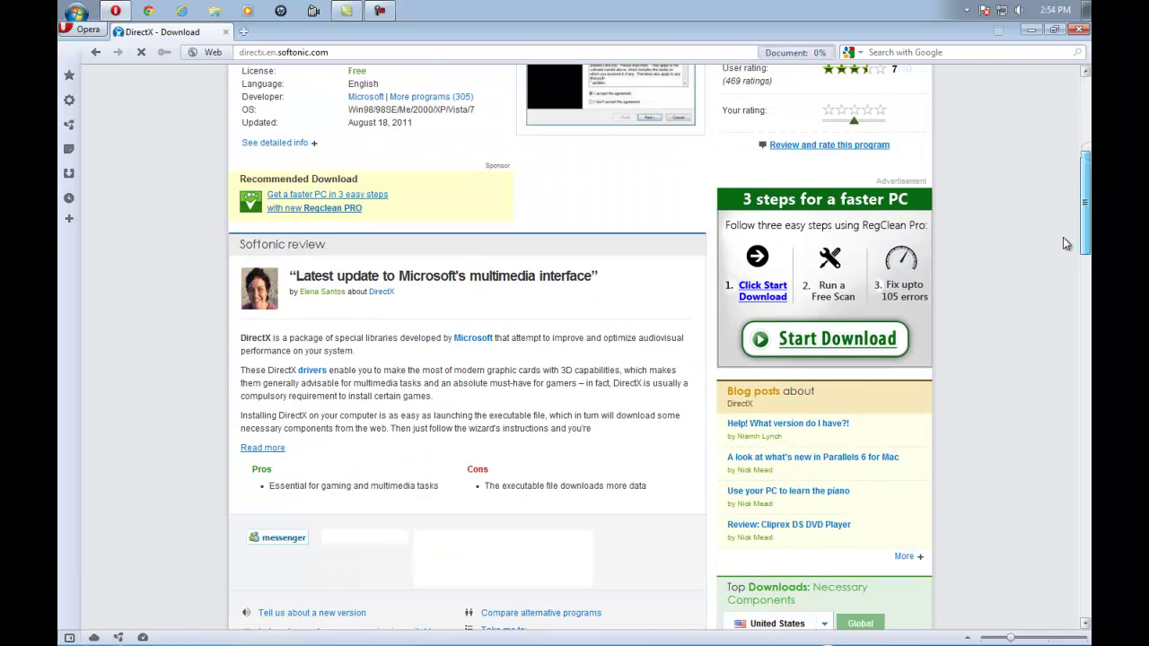
scroll(1063, 237, "down", 3)
scroll(1063, 237, "up", 8)
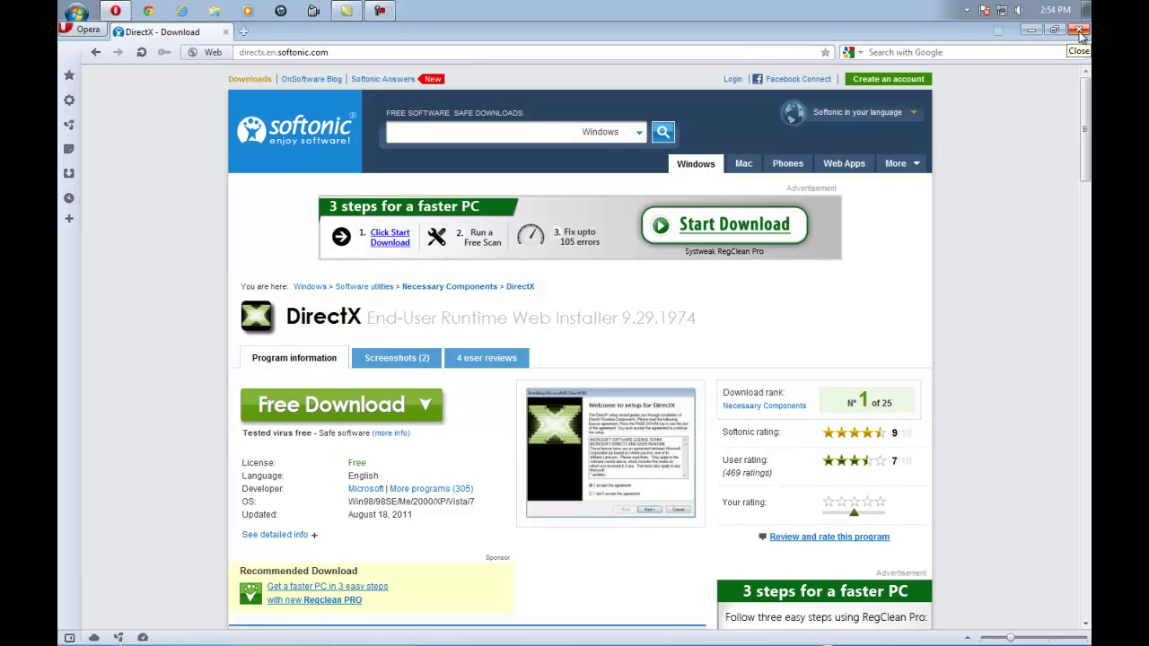
left_click(1082, 31)
Open and dismiss the Start menu three times, ending on the empty desktop
left_click(75, 11)
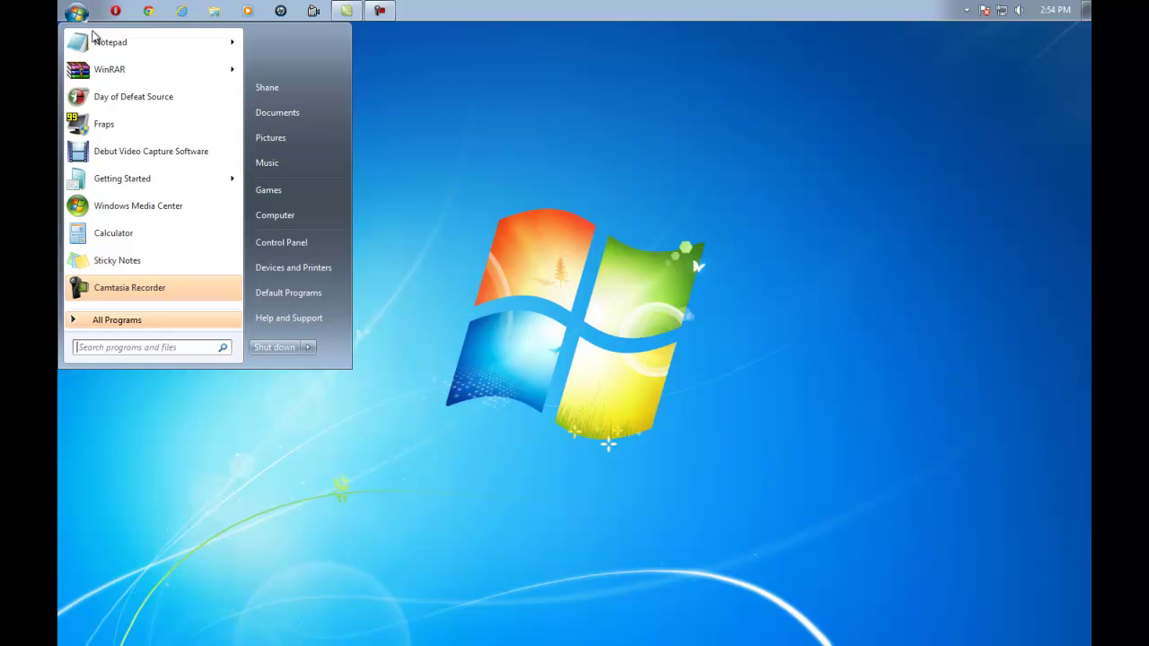
left_click(405, 258)
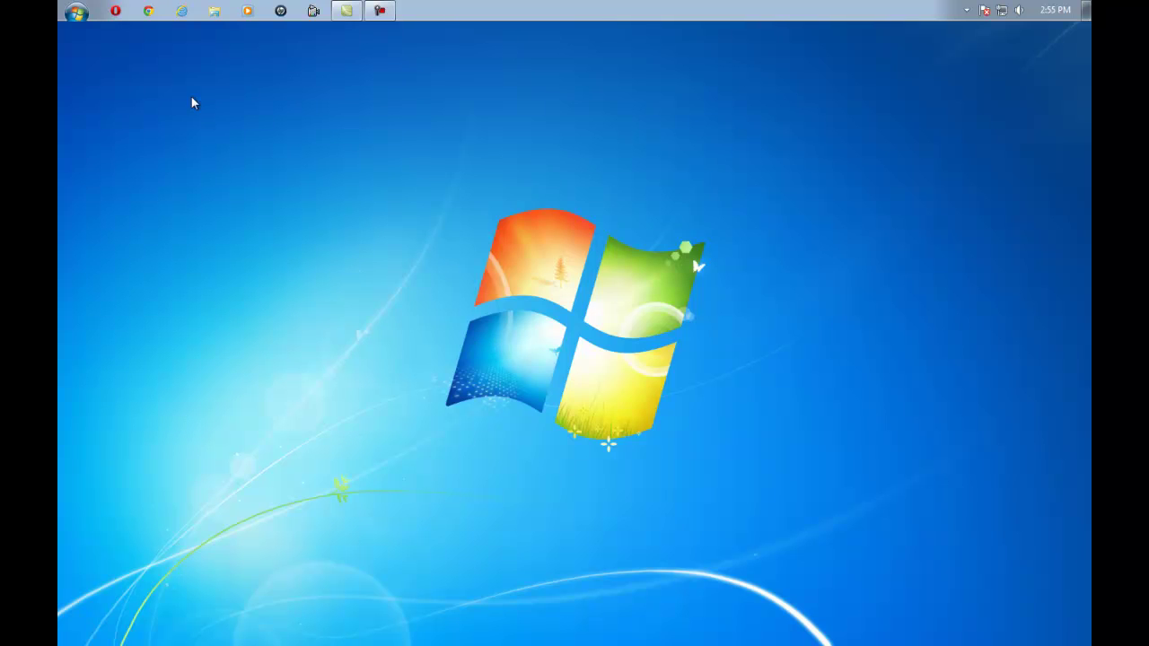
left_click(75, 11)
left_click(473, 267)
left_click(70, 4)
left_click(485, 389)
left_click(76, 13)
left_click(76, 13)
left_click(114, 13)
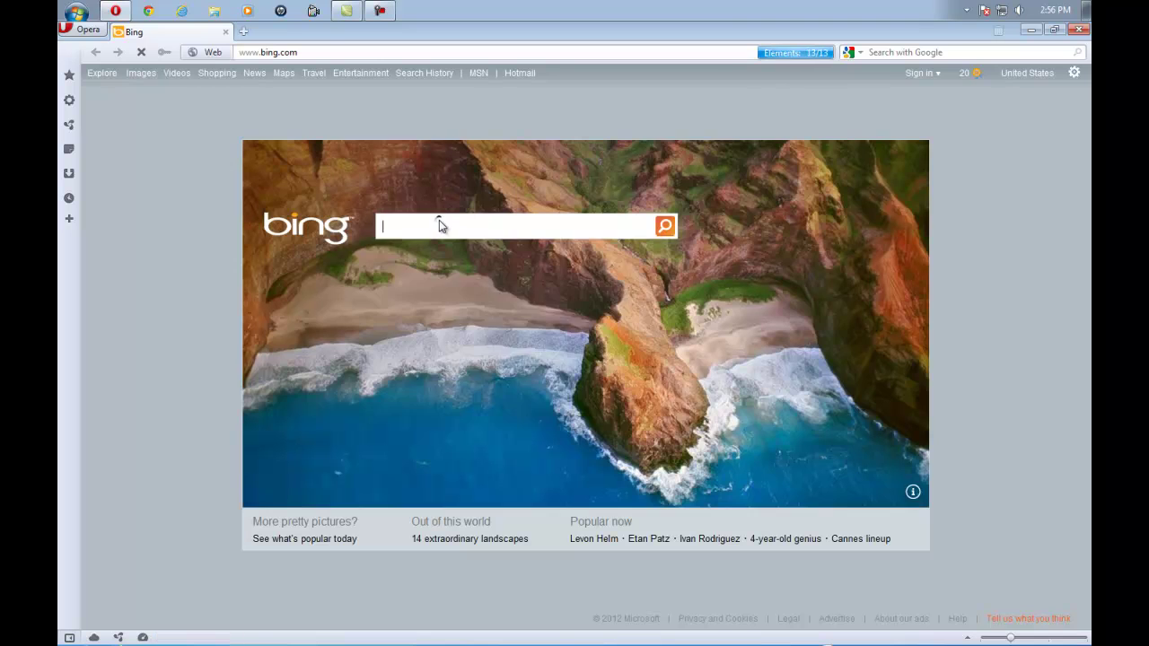
left_click(439, 220)
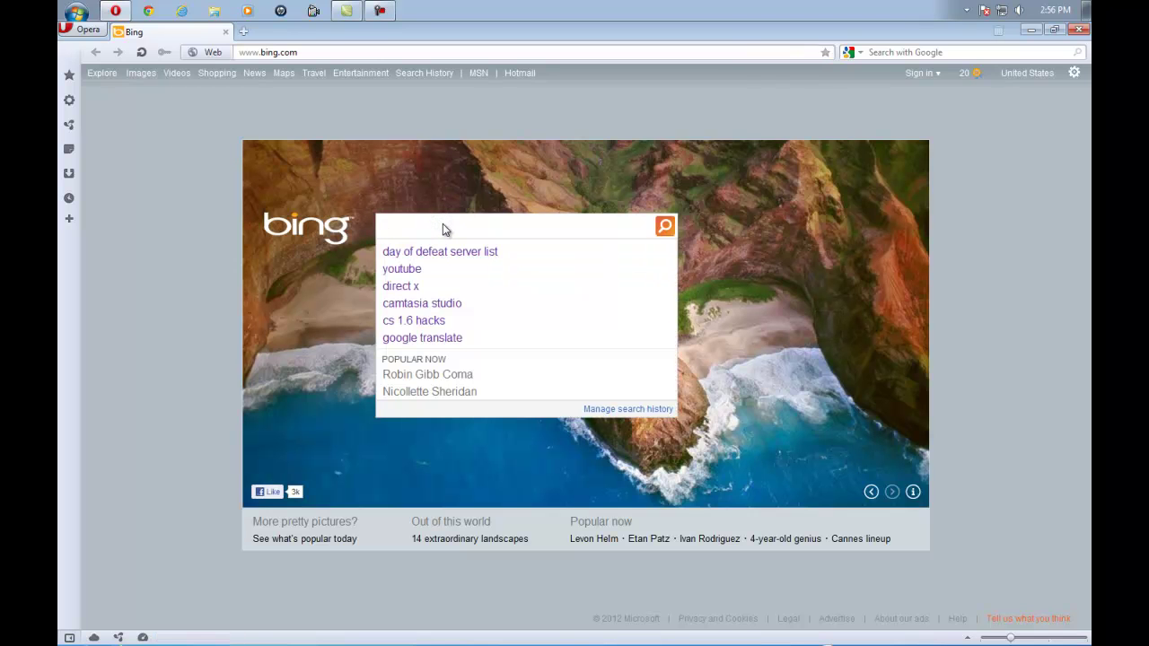
left_click(988, 190)
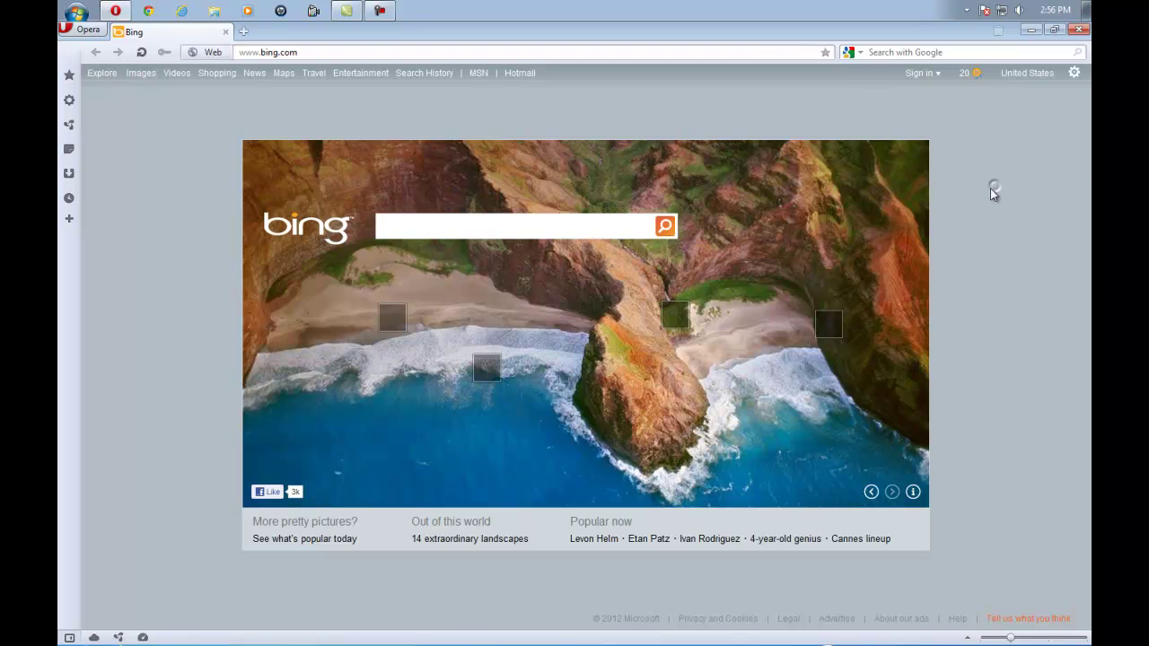
left_click(1078, 30)
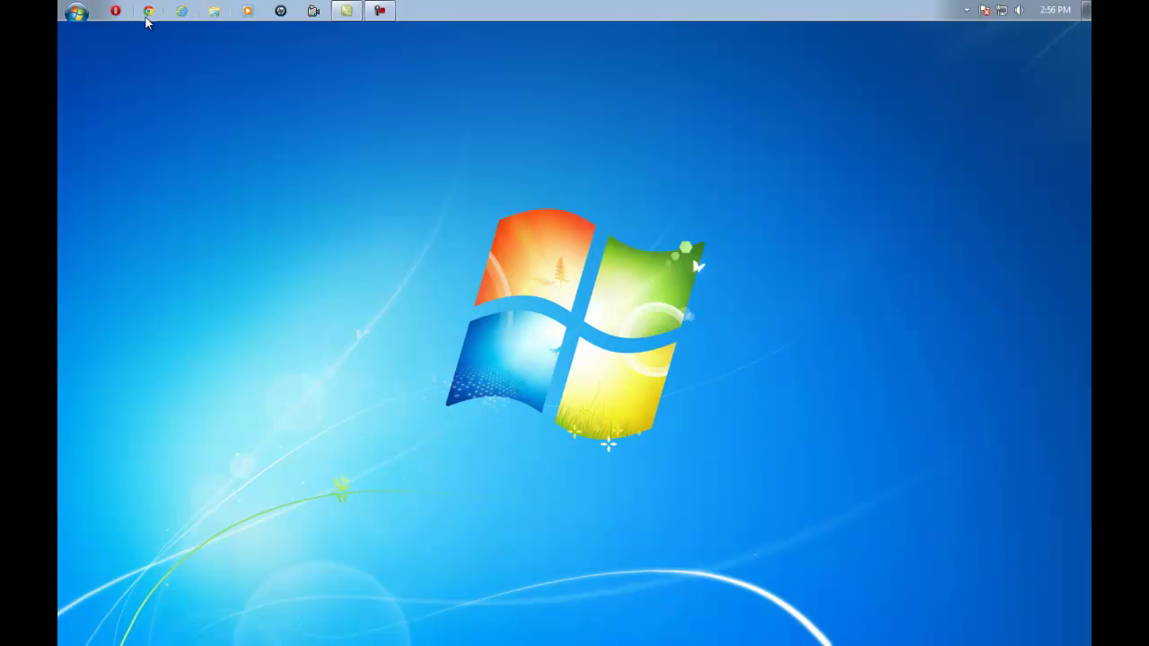
Launch AMCap from All Programs to preview the SMI Grabber's live Xbox 360 feed
left_click(78, 11)
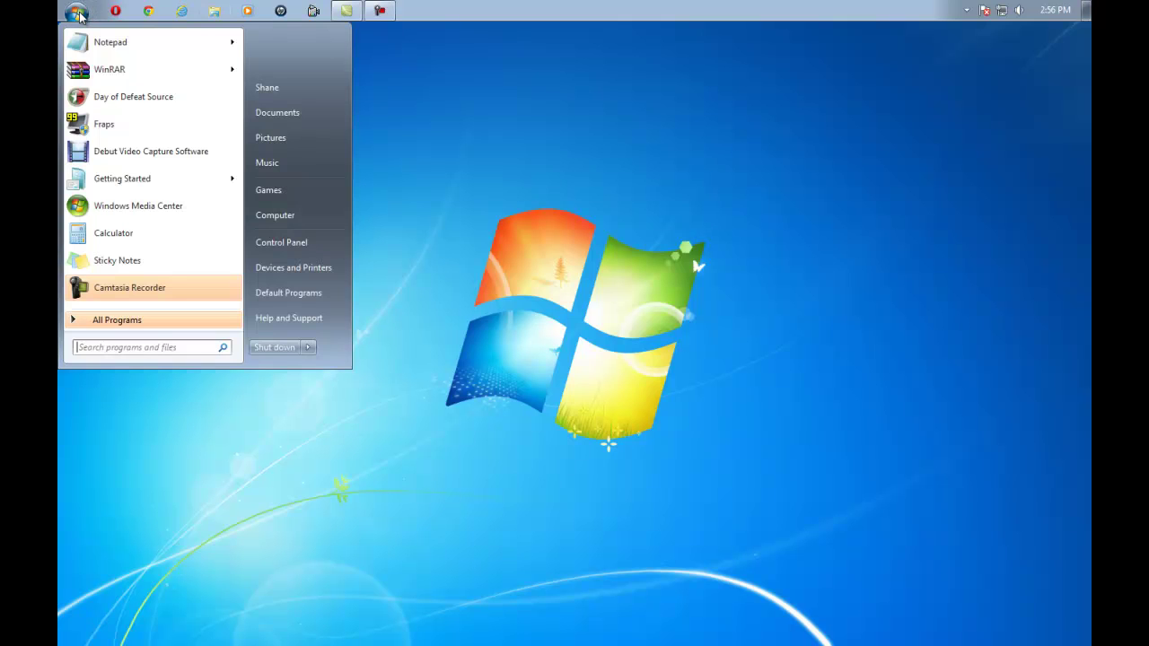
left_click(195, 324)
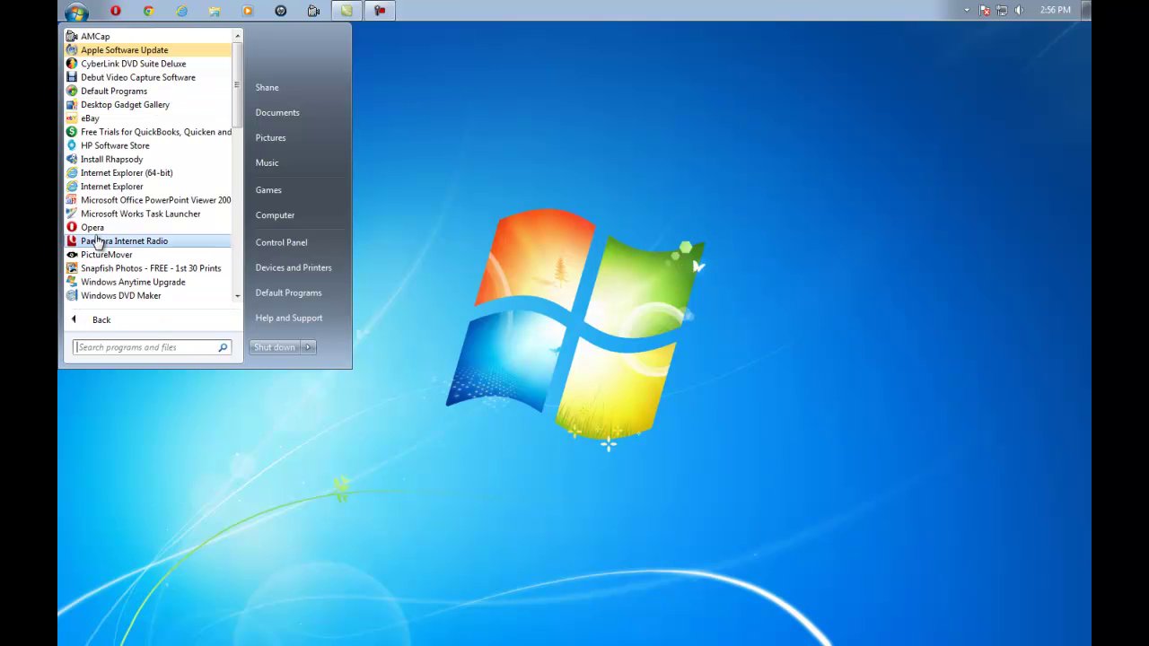
scroll(171, 165, "down", 4)
scroll(171, 165, "up", 4)
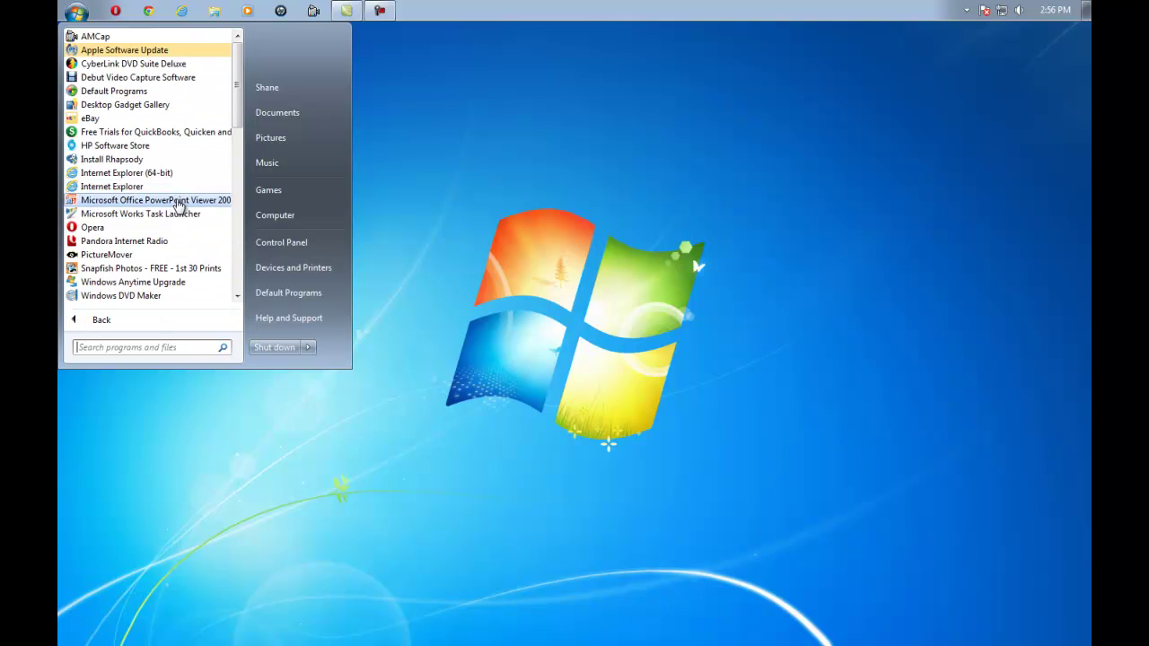
left_click(90, 37)
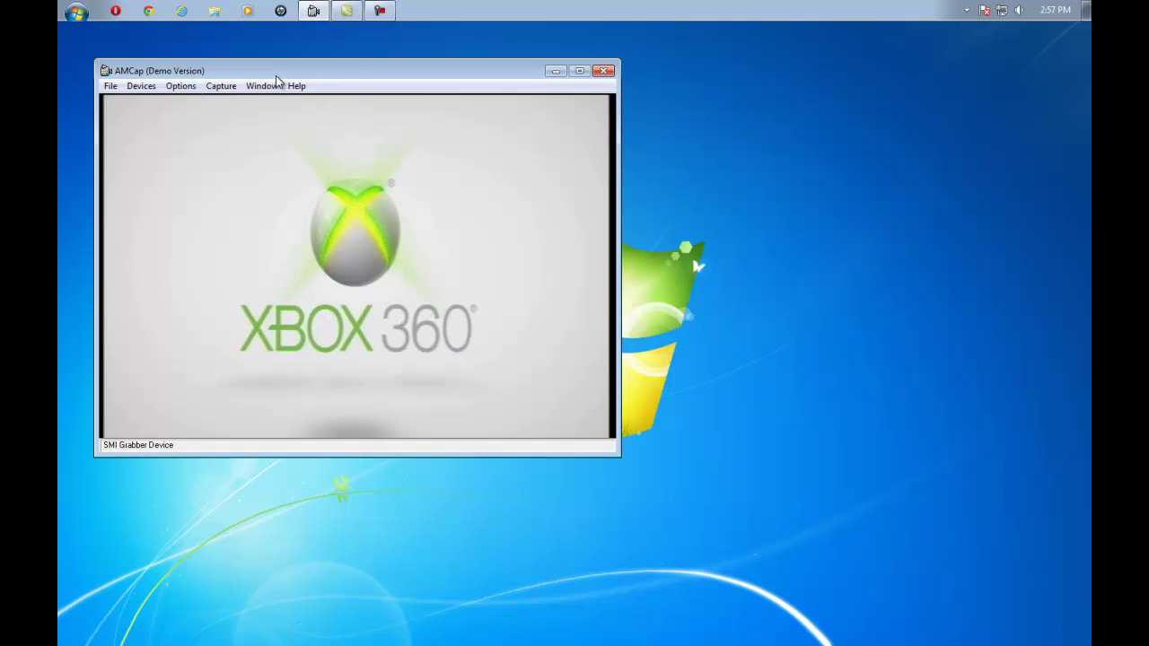
Move the AMCap window to the screen centre to watch the Xbox 360 logo feed
left_click_drag(274, 78, 378, 152)
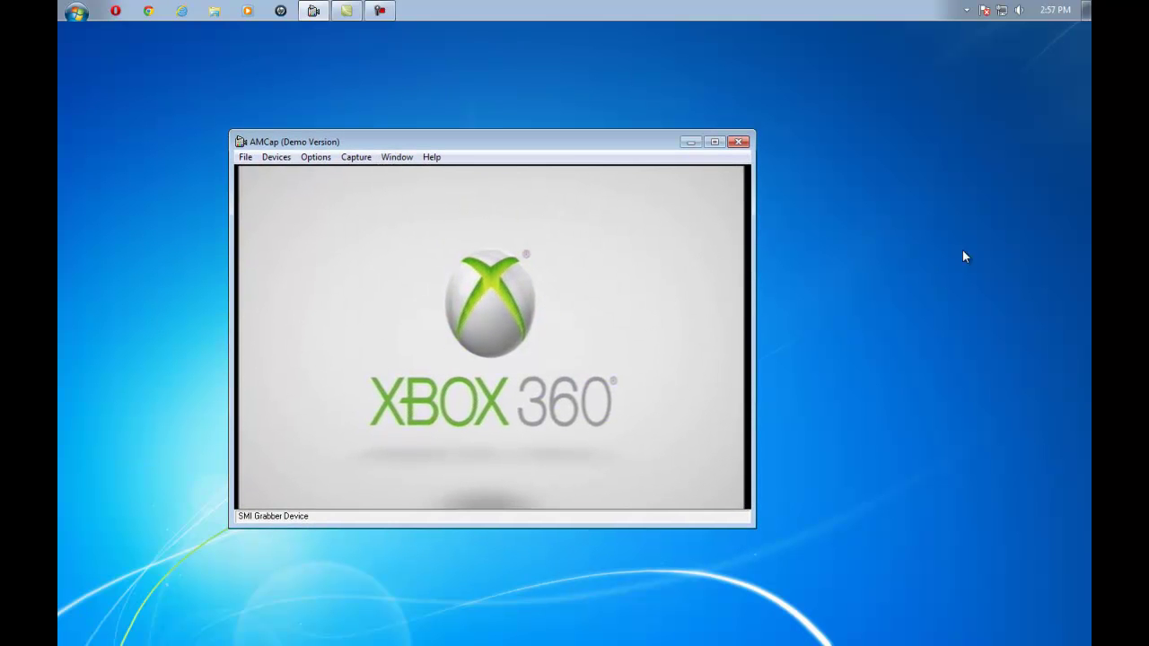